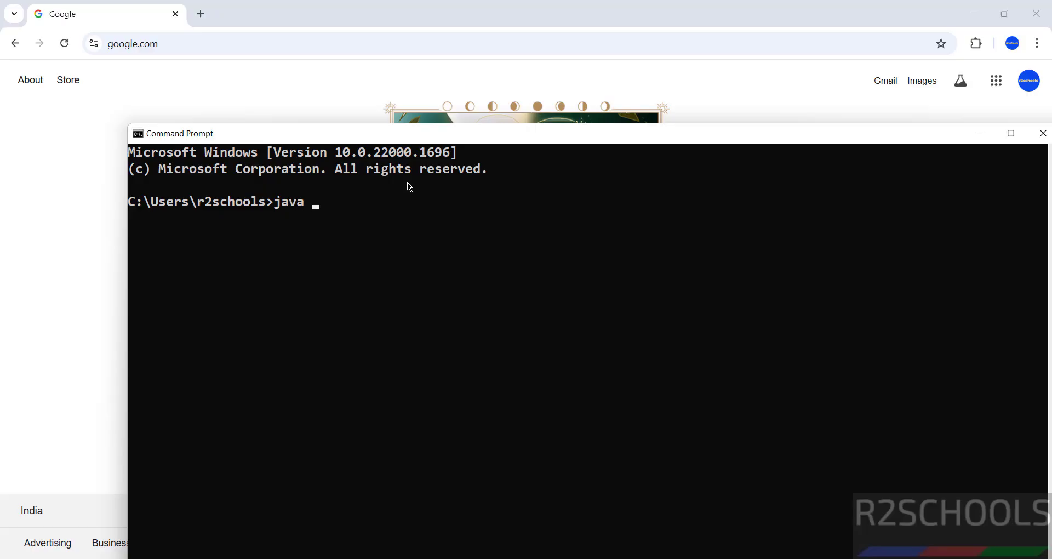
- Run java --version in Command Prompt and see that 'java' is not recognized
text(--version)
key(Return)
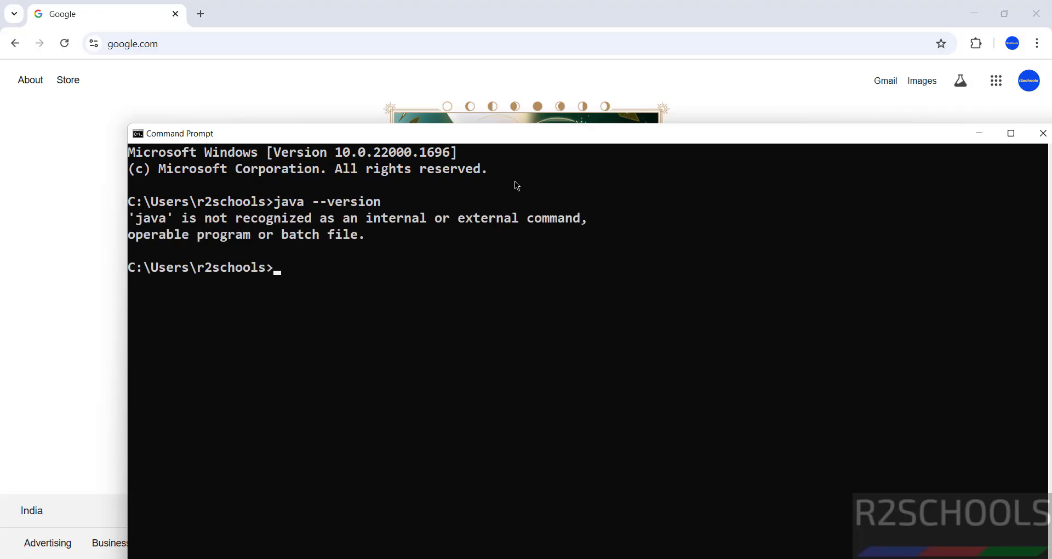
drag(704, 136, 632, 97)
- Close Command Prompt and load oracle.com in Chrome
click(972, 94)
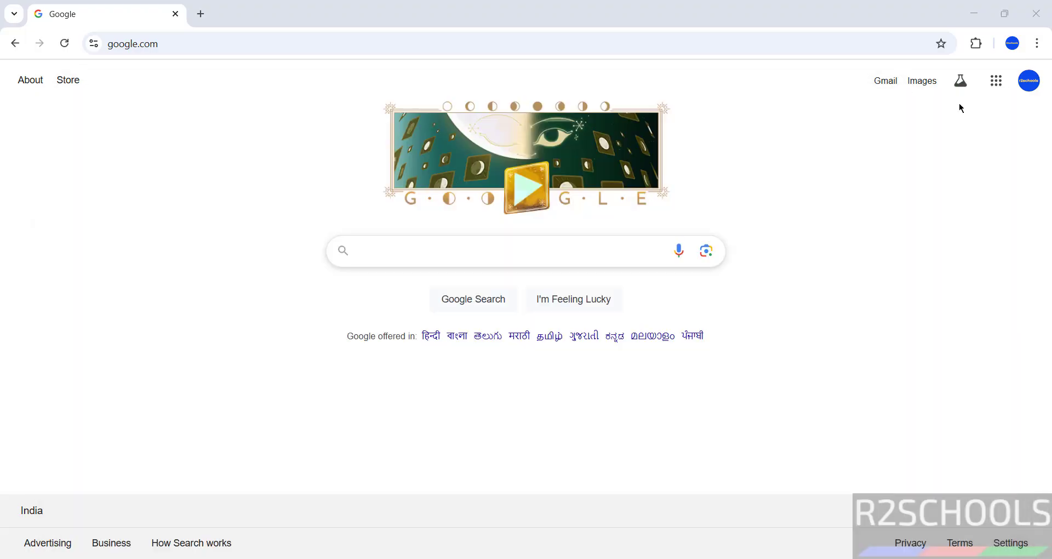
click(238, 51)
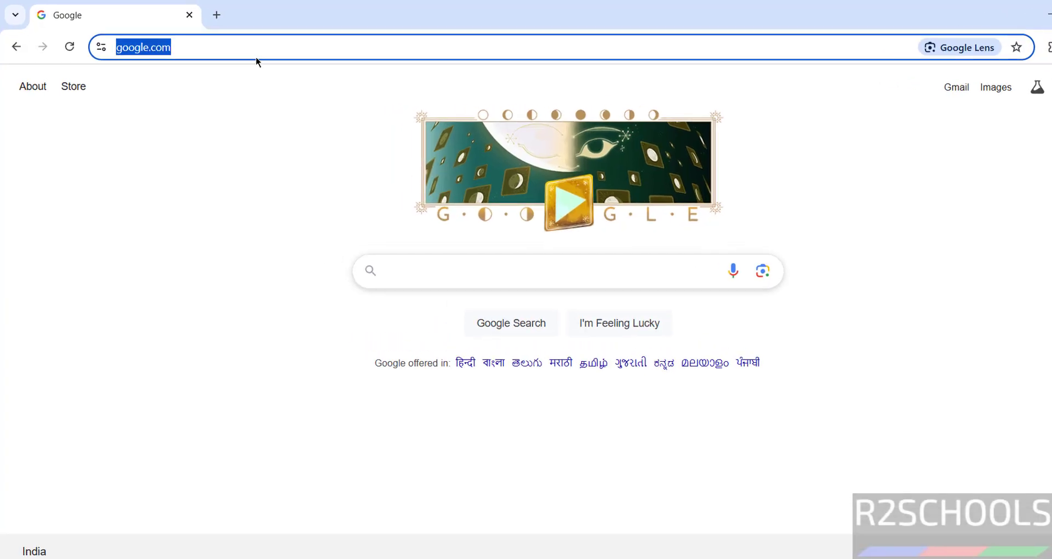
text(oracle.com)
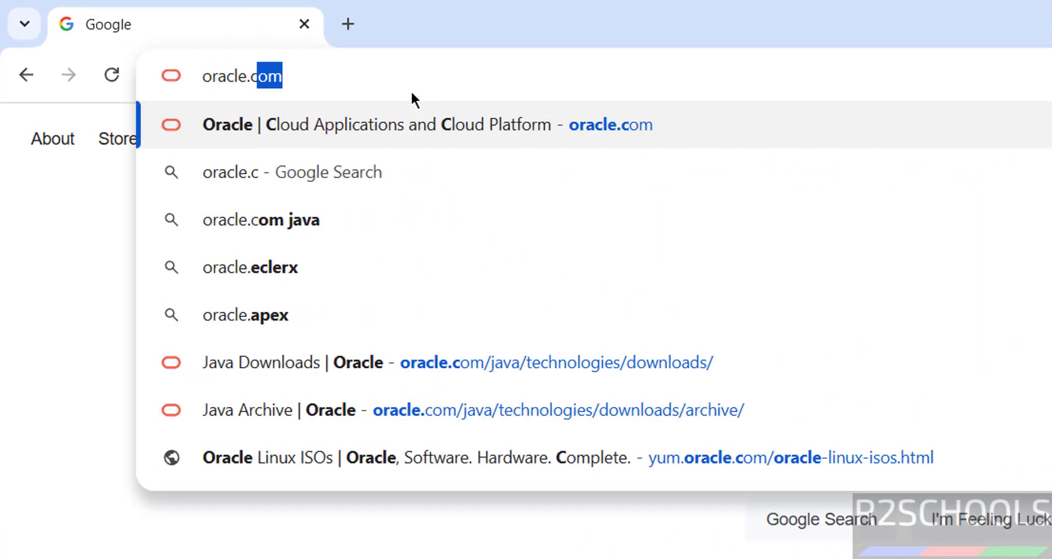
key(Return)
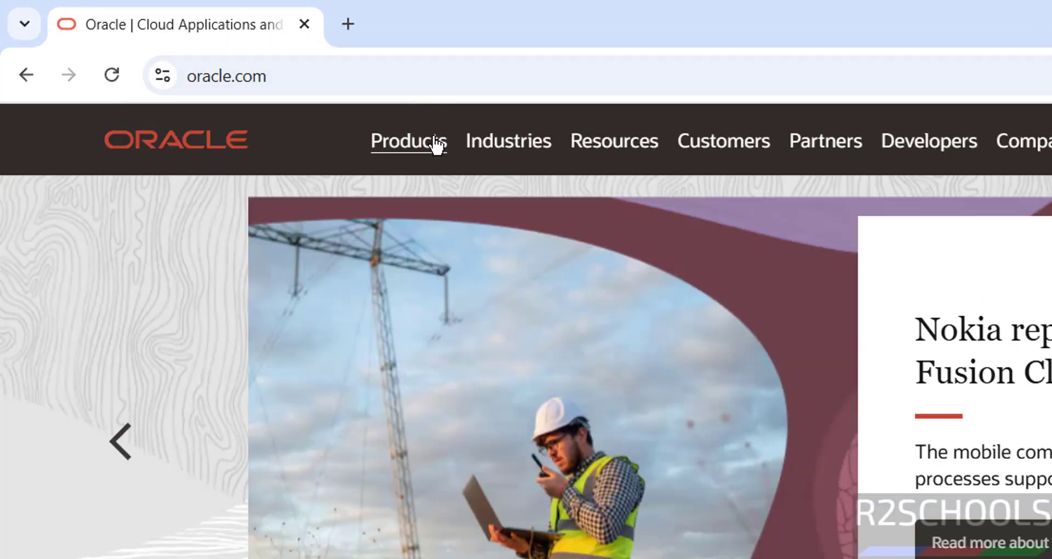
- Go through Products and Java to the Java Downloads page listing JDK 24, 23 and 21
click(434, 145)
scroll(180, 461, down, 3)
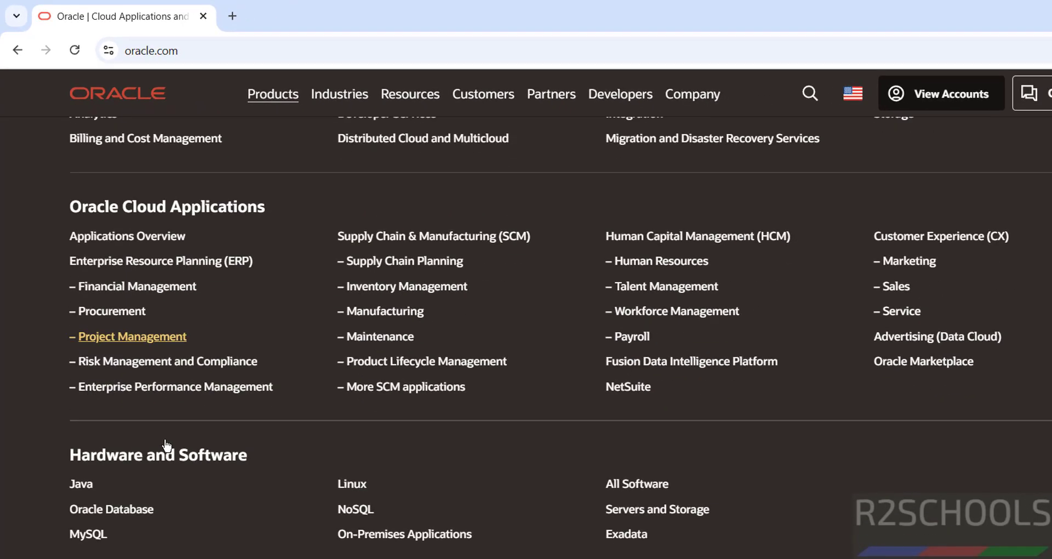
click(79, 485)
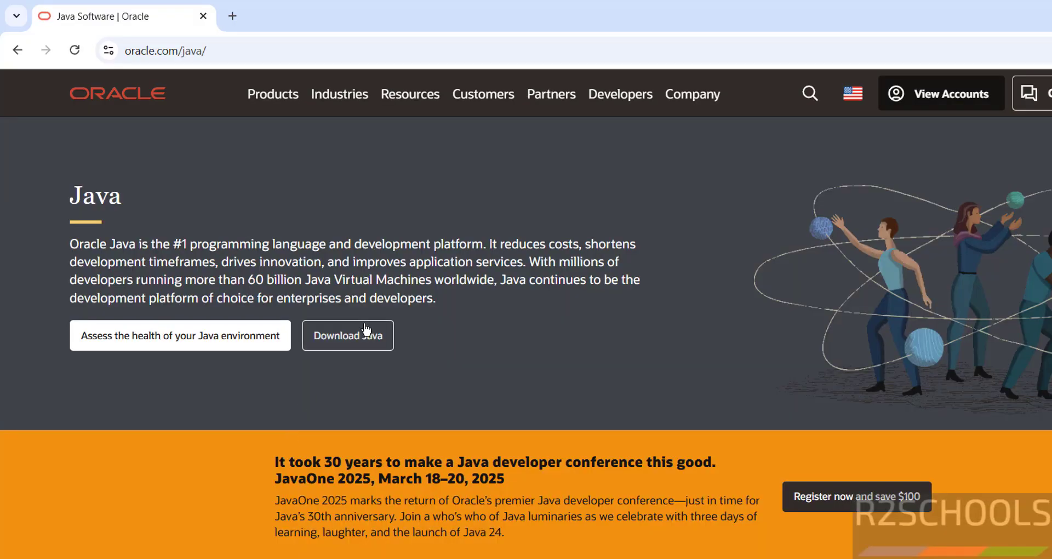
click(362, 333)
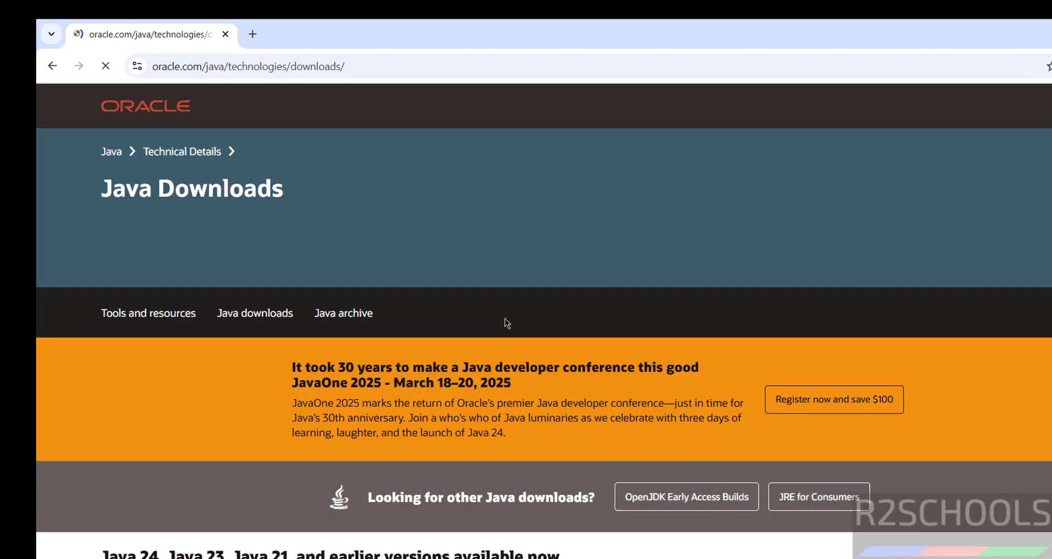
scroll(505, 318, down, 6)
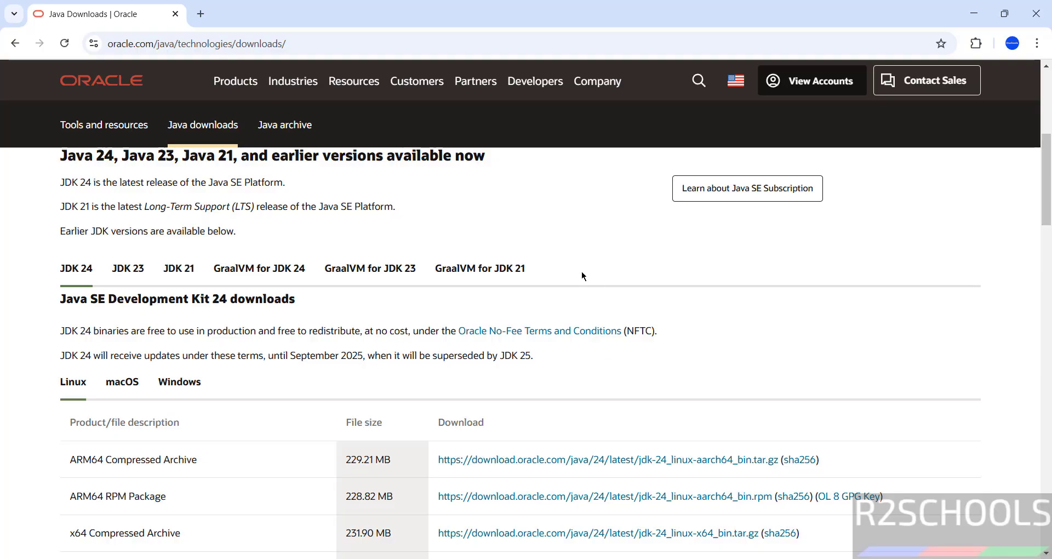
scroll(581, 272, up, 3)
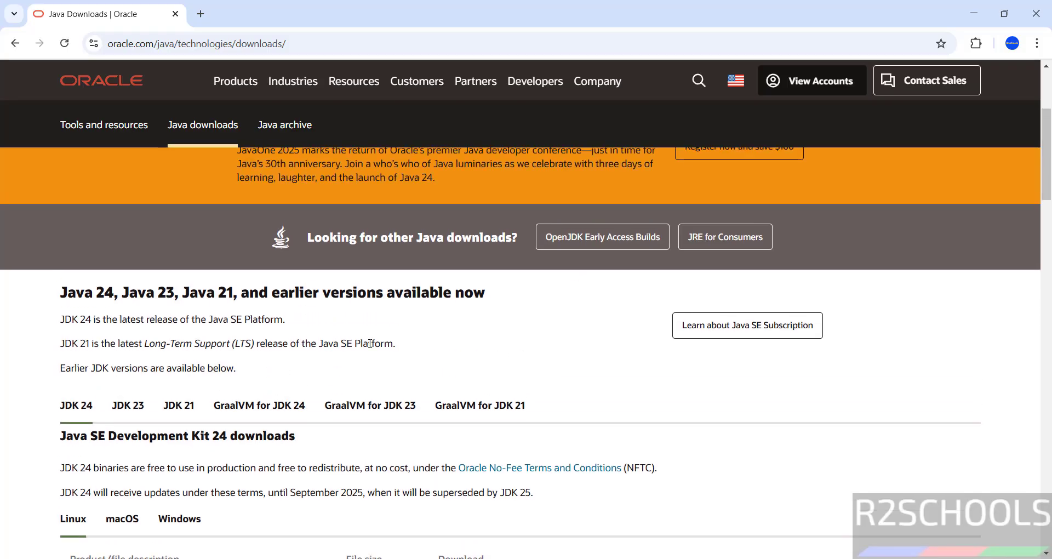
scroll(296, 318, up, 3)
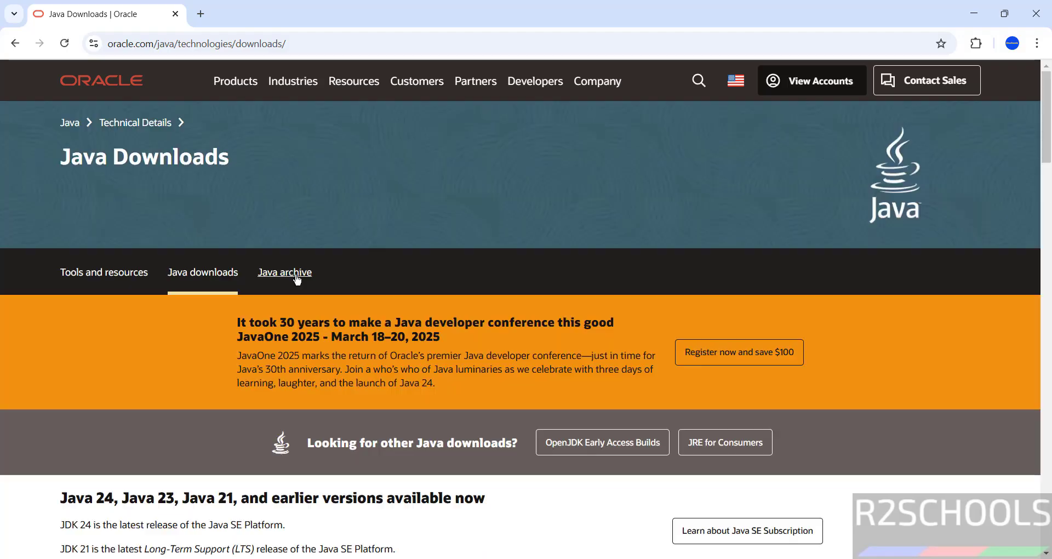
scroll(216, 432, down, 1)
scroll(205, 465, down, 2)
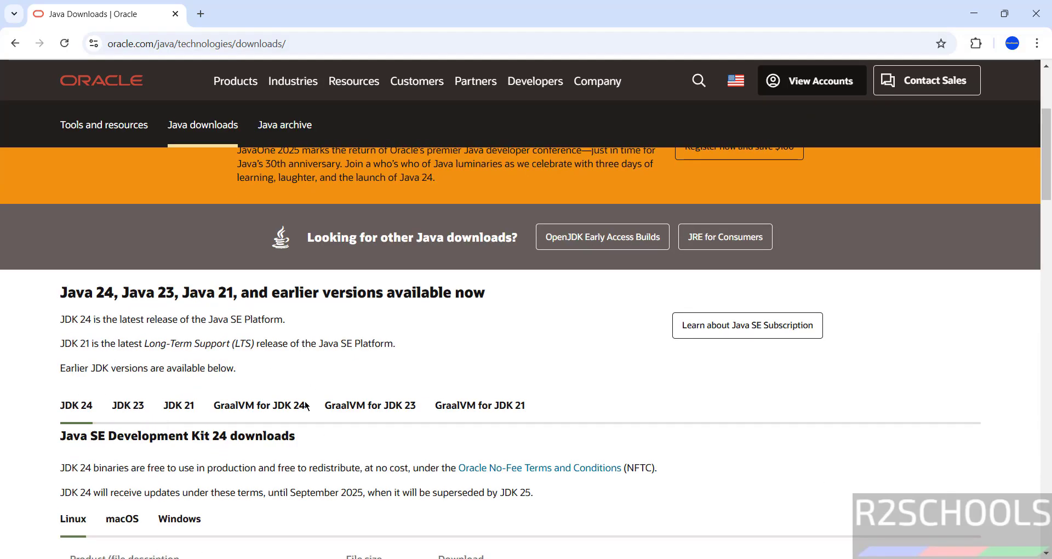
scroll(428, 355, up, 3)
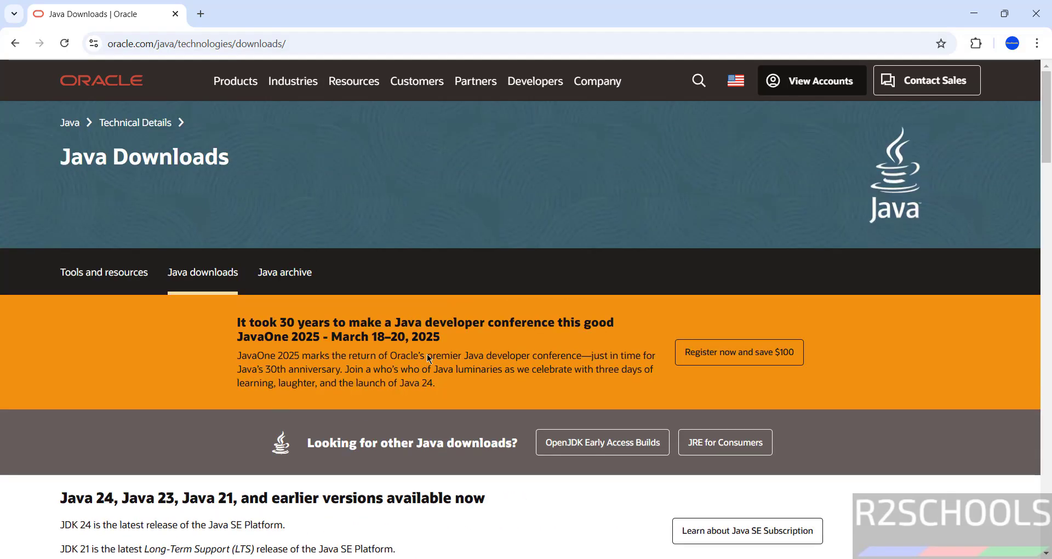
- In the Java archive, open Java SE 17 (17.0.13 and later) and scroll to the Windows x64 installers
click(292, 272)
scroll(405, 345, down, 9)
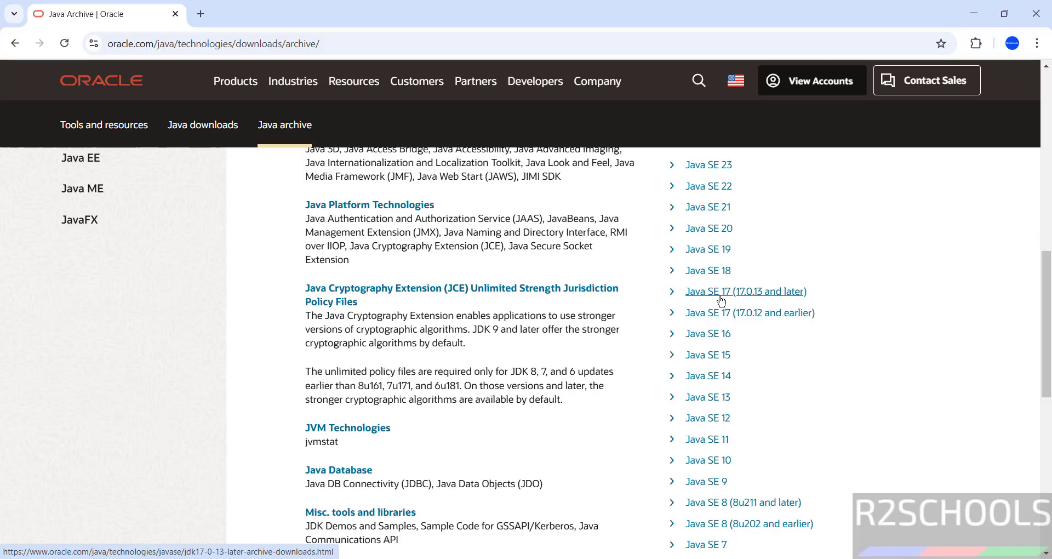
click(763, 295)
scroll(228, 364, down, 3)
scroll(228, 364, down, 6)
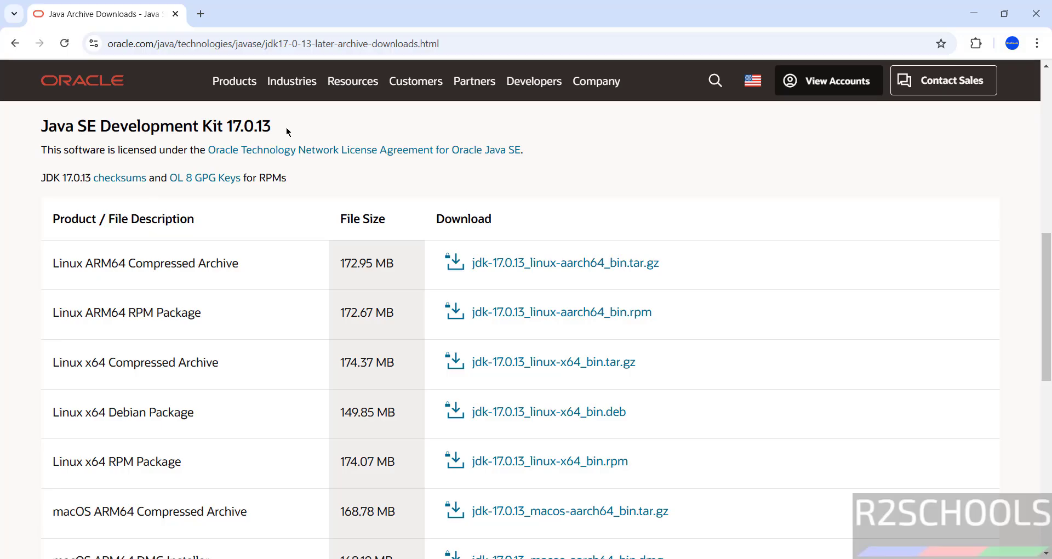
scroll(303, 260, down, 5)
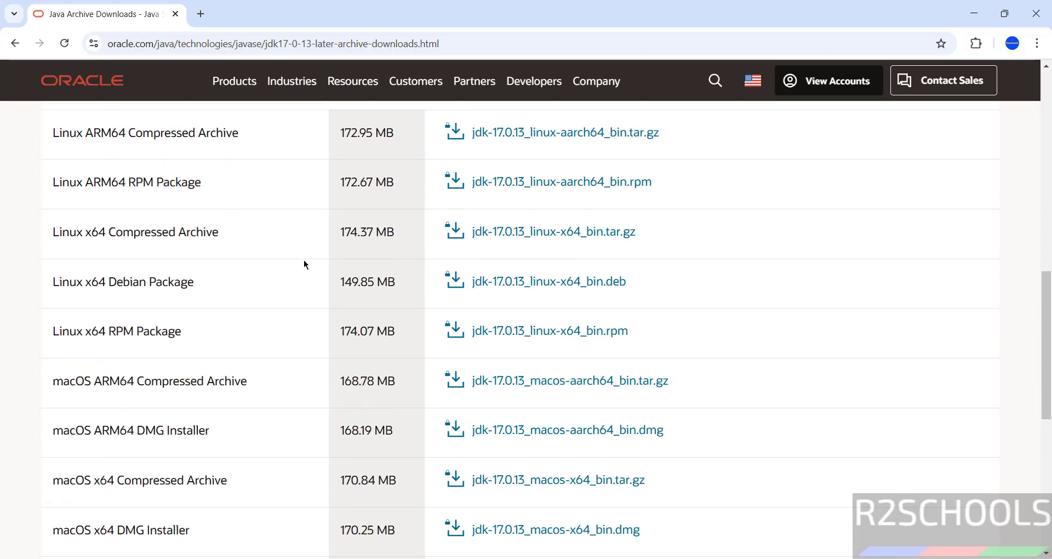
scroll(270, 404, down, 3)
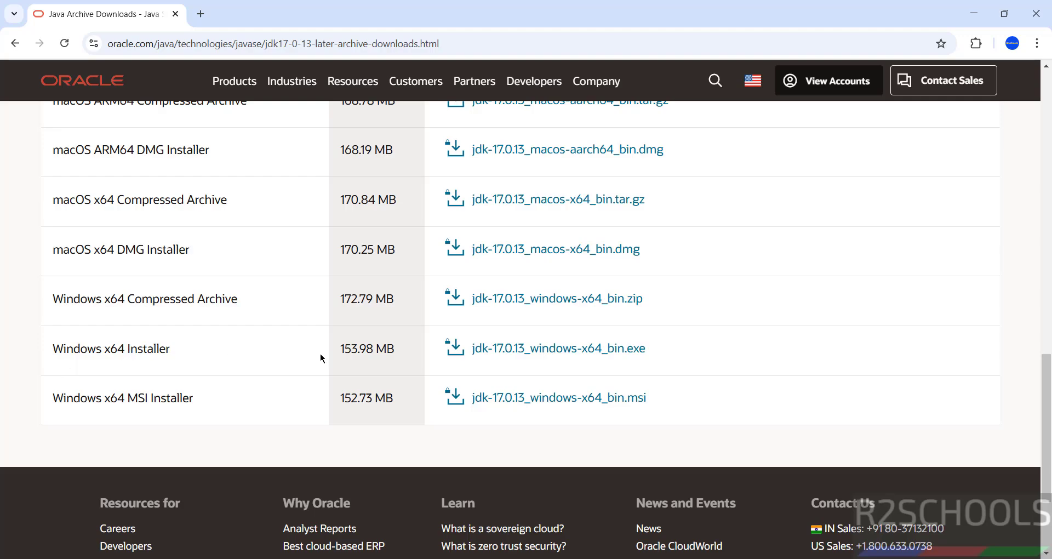
- Accept the license and request the jdk-17.0.13 Windows x64 .exe installer download
click(530, 353)
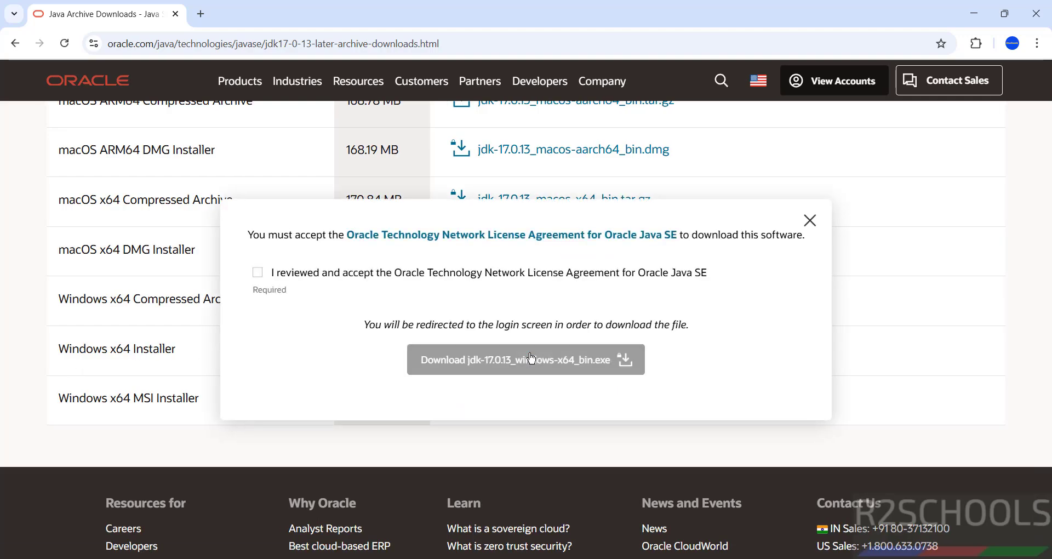
click(257, 274)
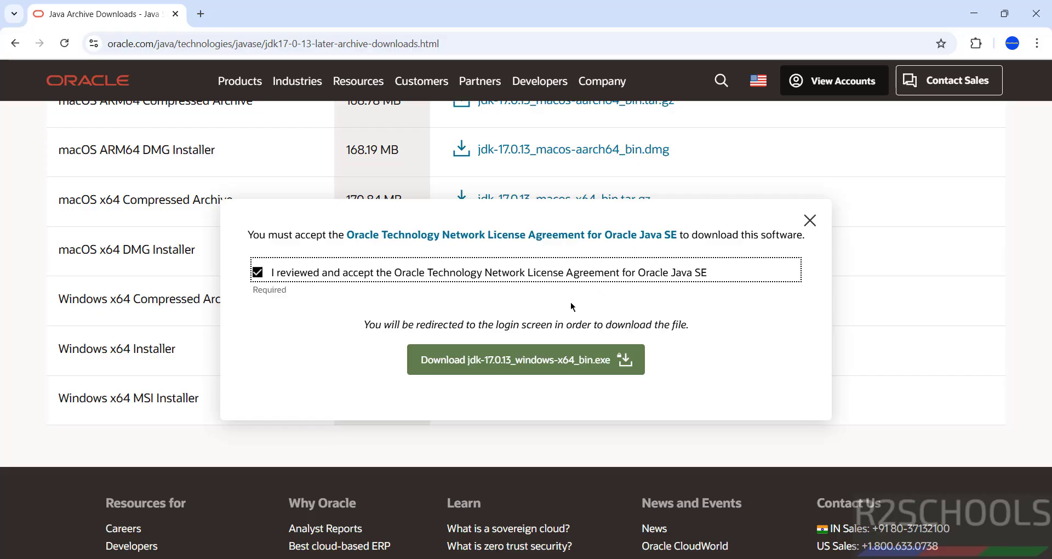
click(472, 367)
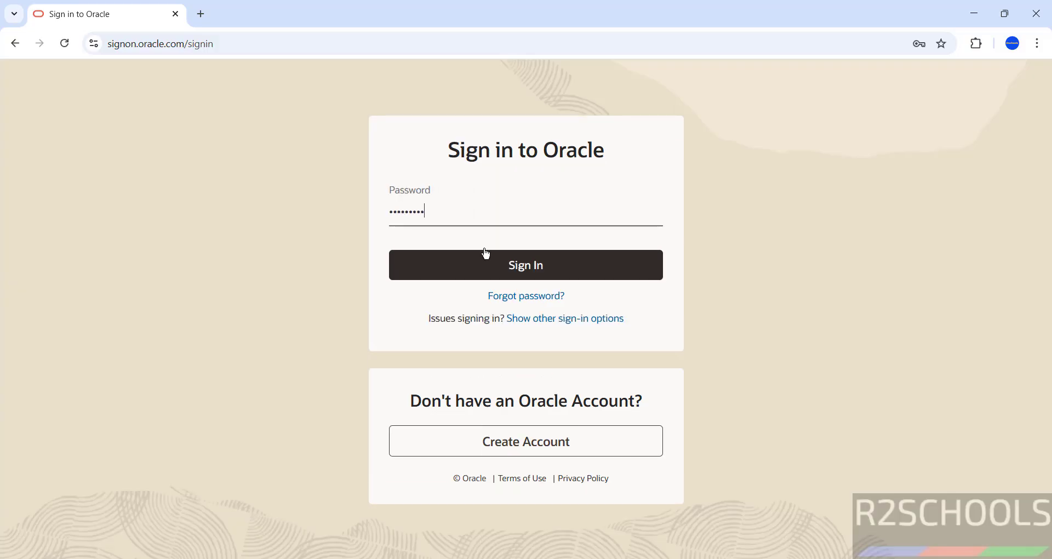
- Enter the Oracle account password and sign in to start the download
key(BackSpace)
key(BackSpace)
key(BackSpace)
key(BackSpace)
key(BackSpace)
key(BackSpace)
key(BackSpace)
text(a•••••)
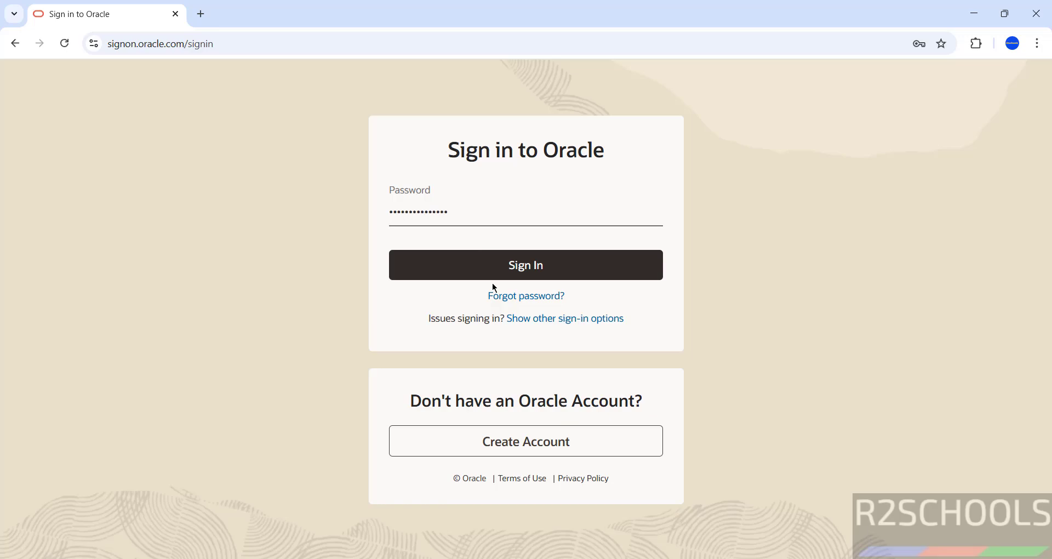
click(495, 272)
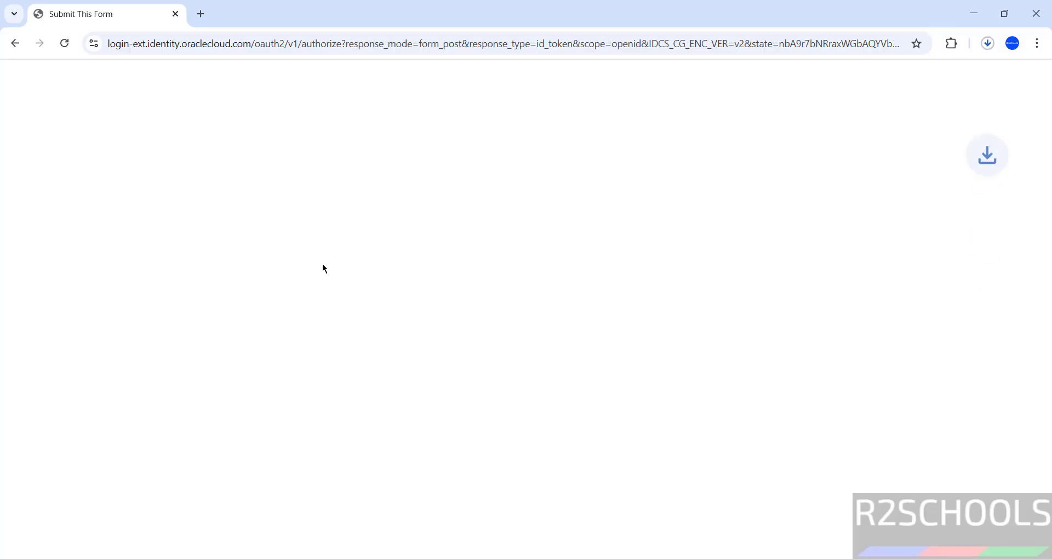
- Run jdk-17.0.13_windows-x64_bin.exe from Chrome's full download history once it finishes
click(988, 43)
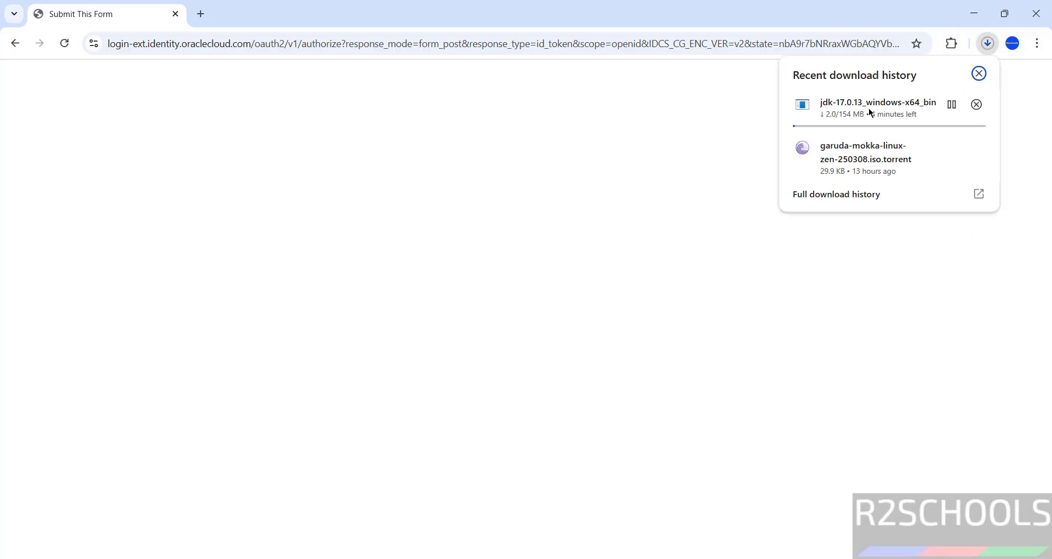
click(837, 196)
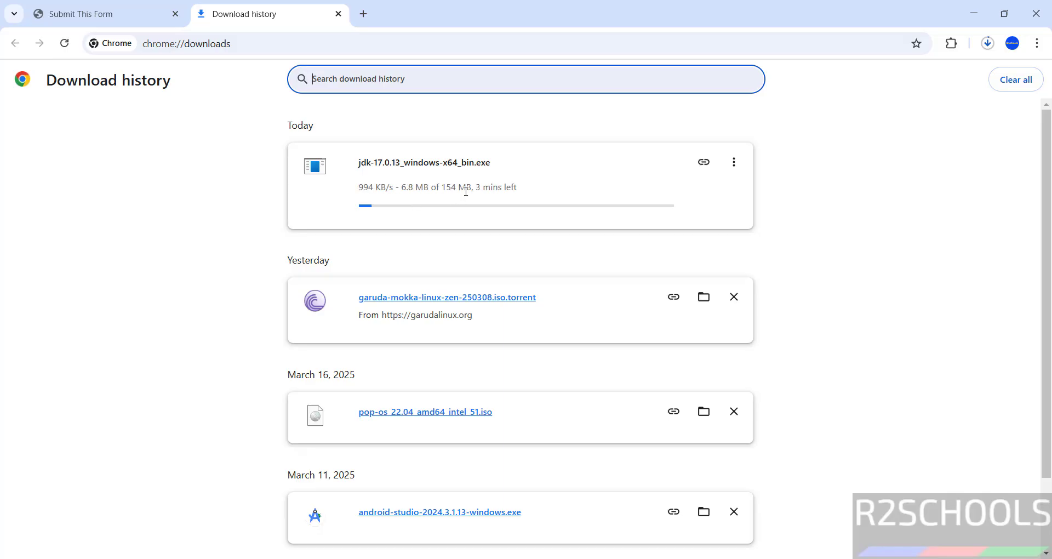
click(170, 241)
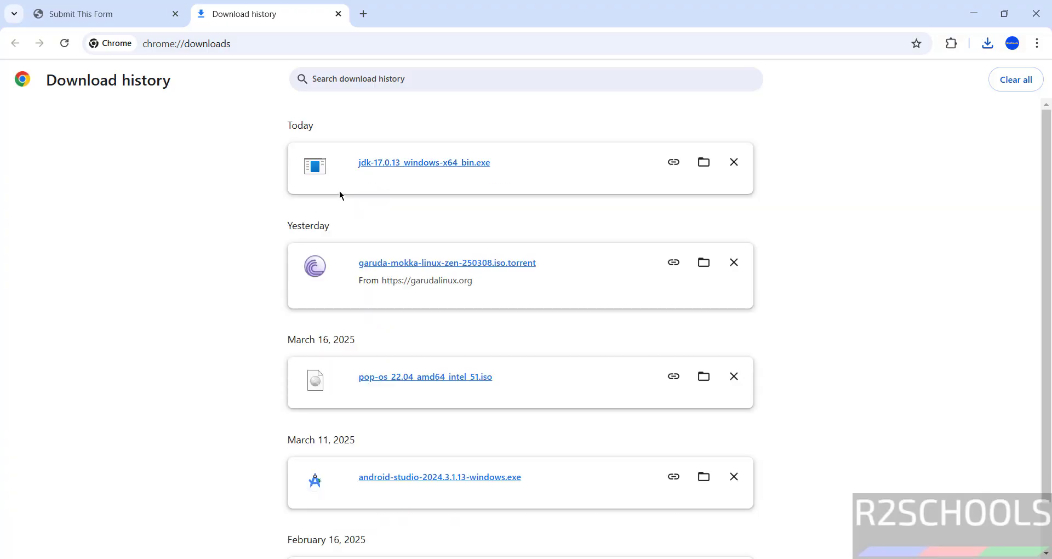
click(391, 168)
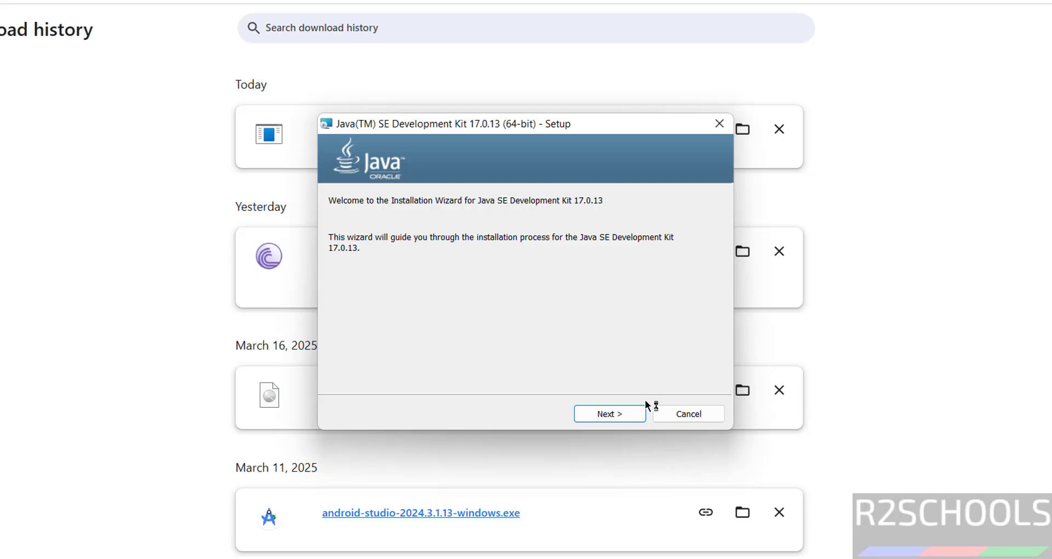
- Install JDK 17.0.13 to the default C:\Program Files\Java\jdk-17\ folder and close the installer
click(640, 412)
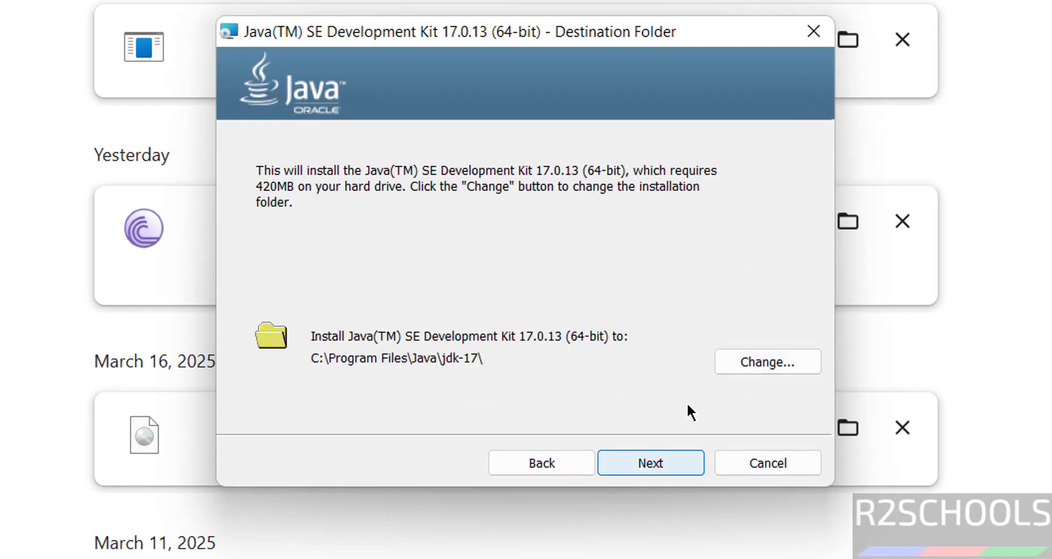
click(660, 460)
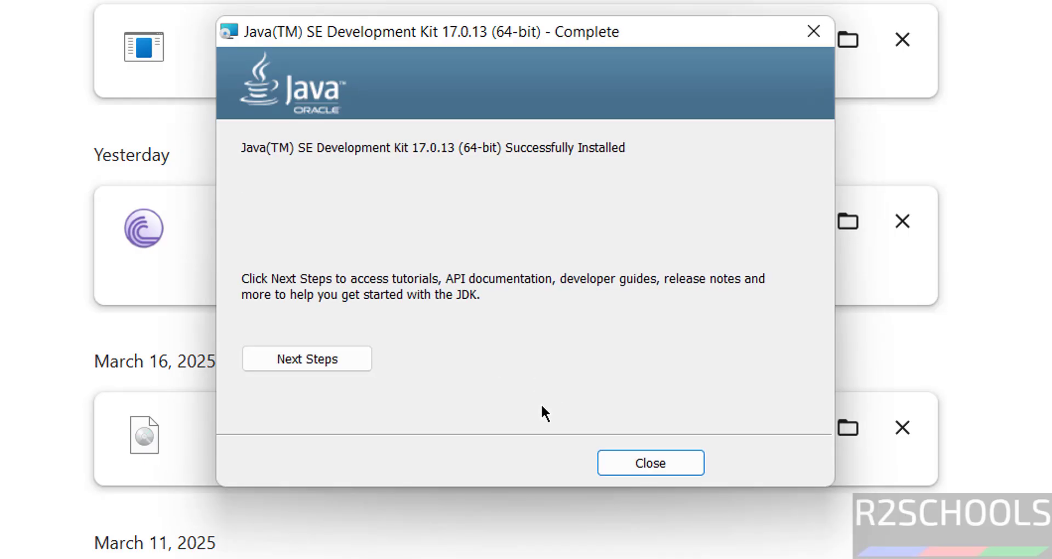
click(666, 460)
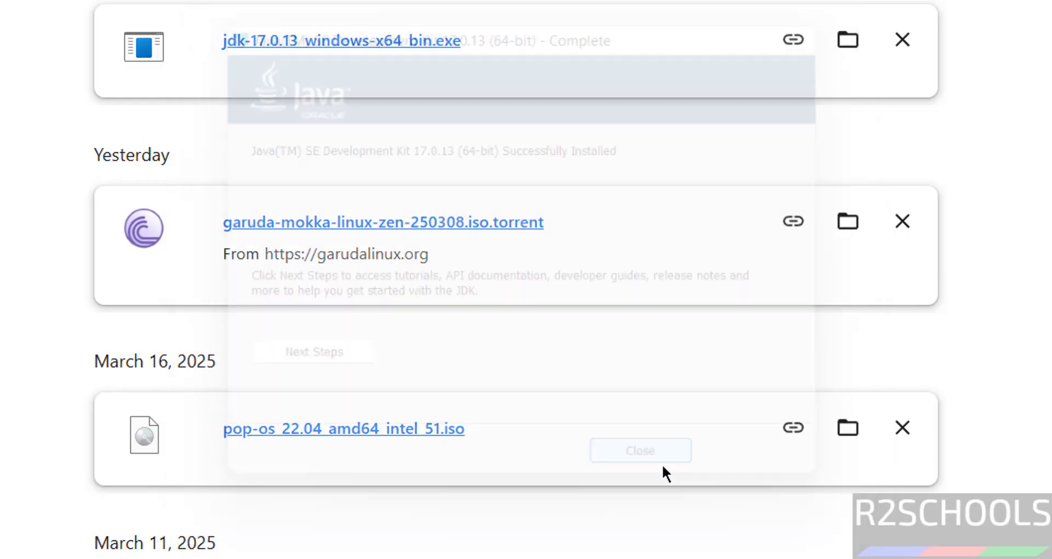
- Open Command Prompt from Start and confirm java --version reports java 17.0.13
key(super)
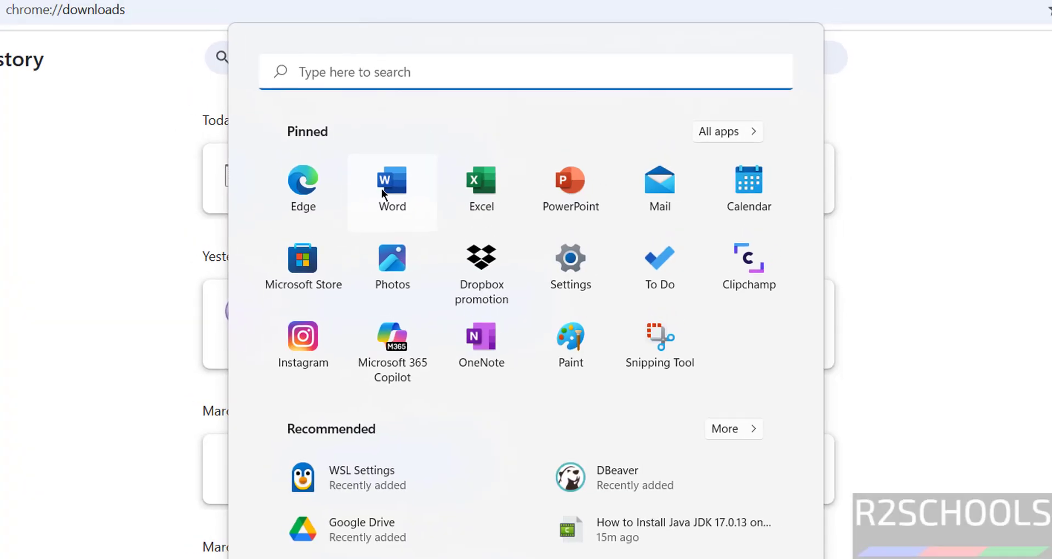
text(cd)
key(BackSpace)
key(BackSpace)
text(cmd)
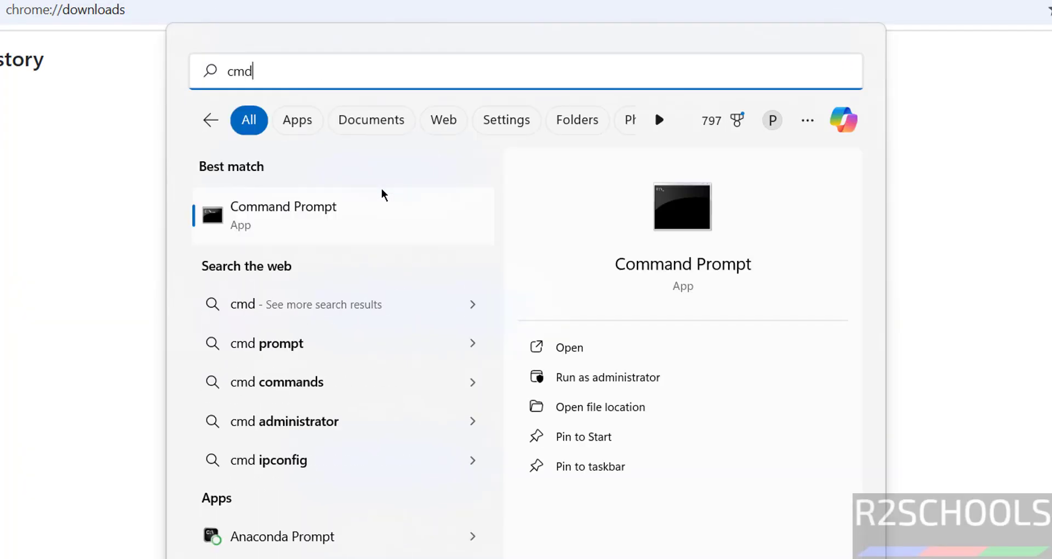
key(Return)
text(java --)
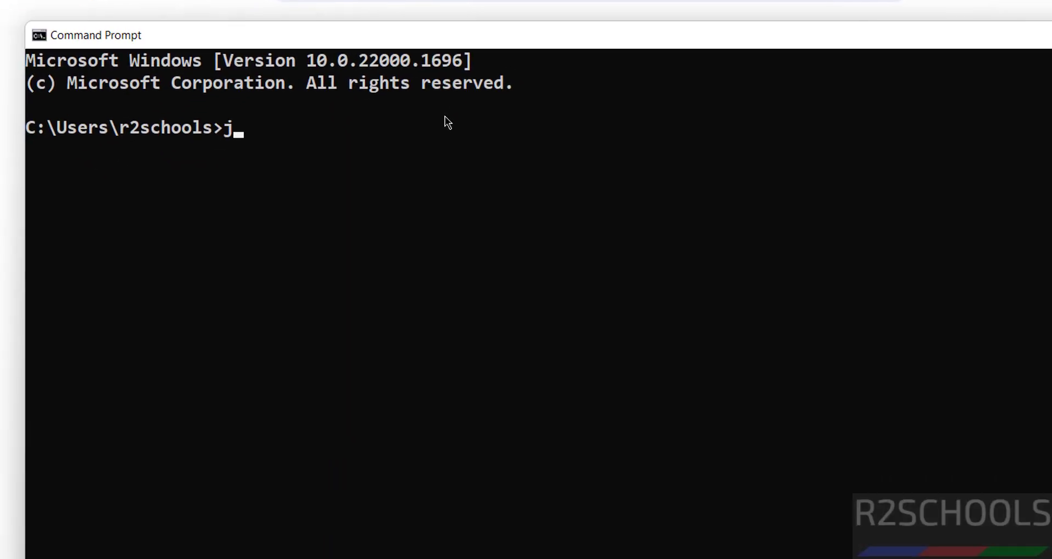
text(version)
key(Return)
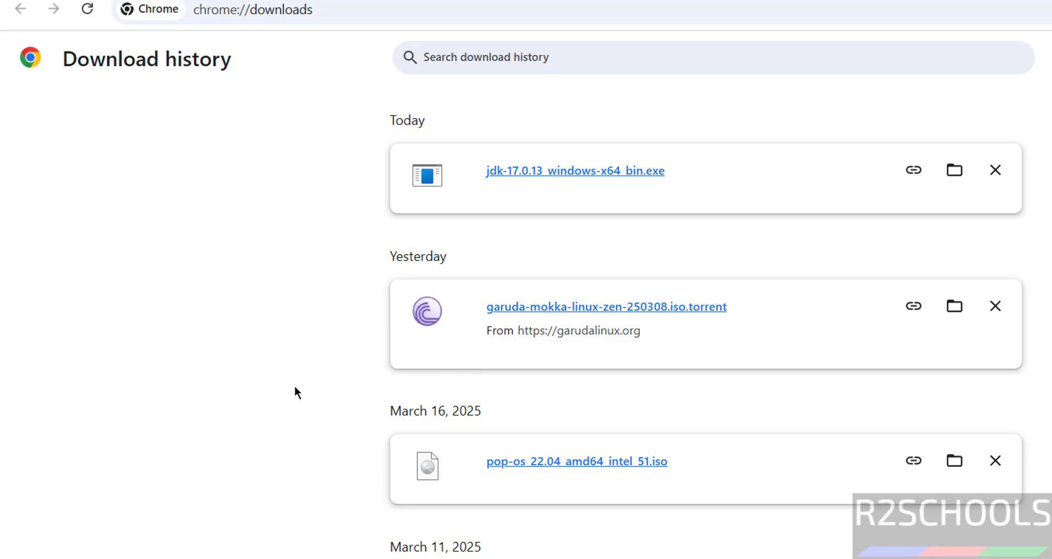
key(super)
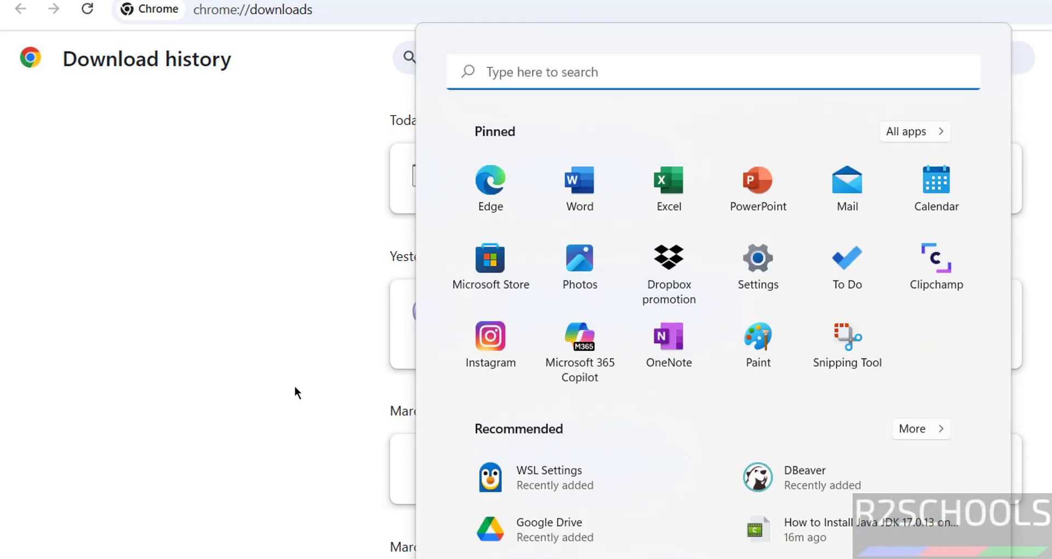
- Open Environment Variables through This PC's properties and Advanced system settings
click(295, 233)
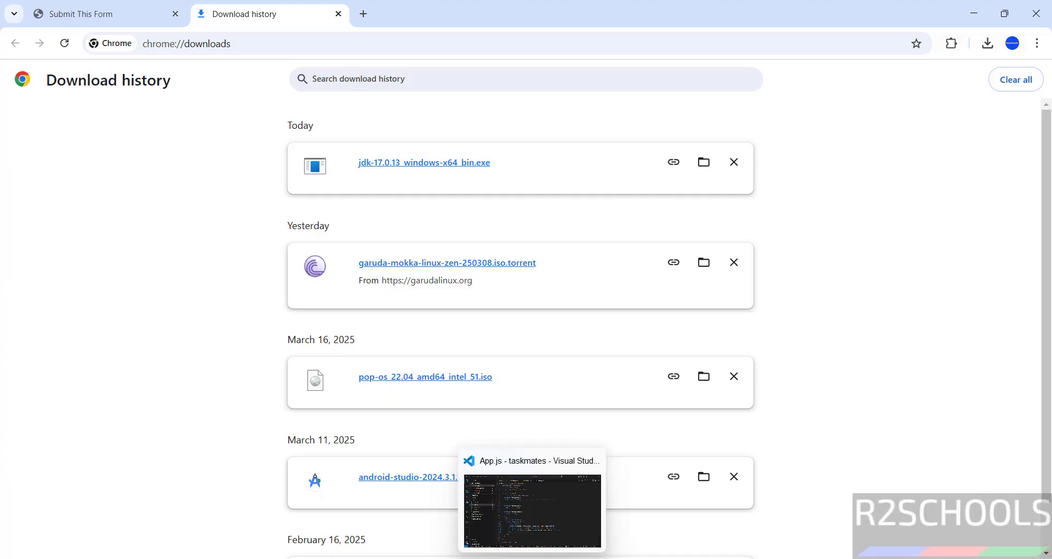
click(483, 557)
right_click(44, 297)
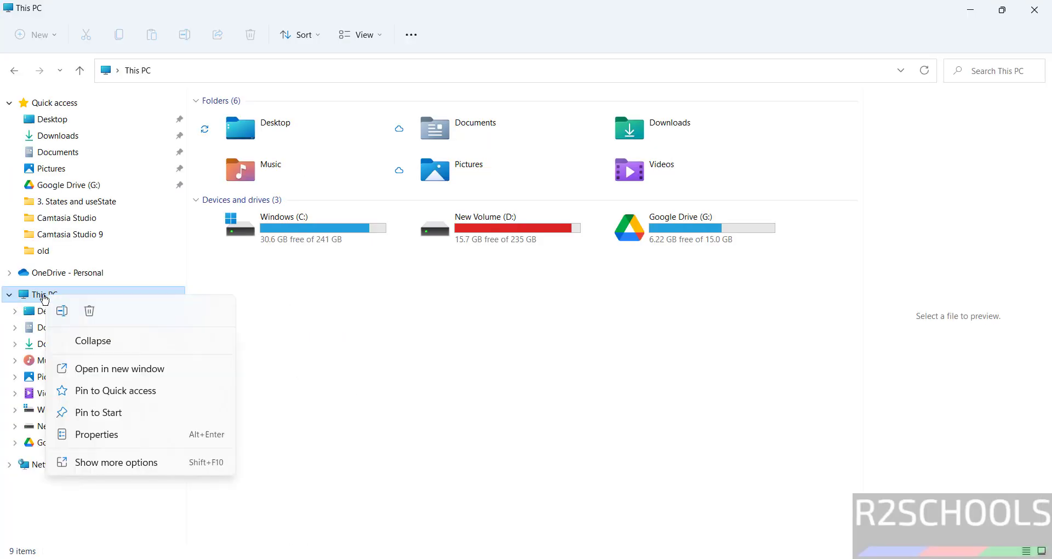
click(113, 435)
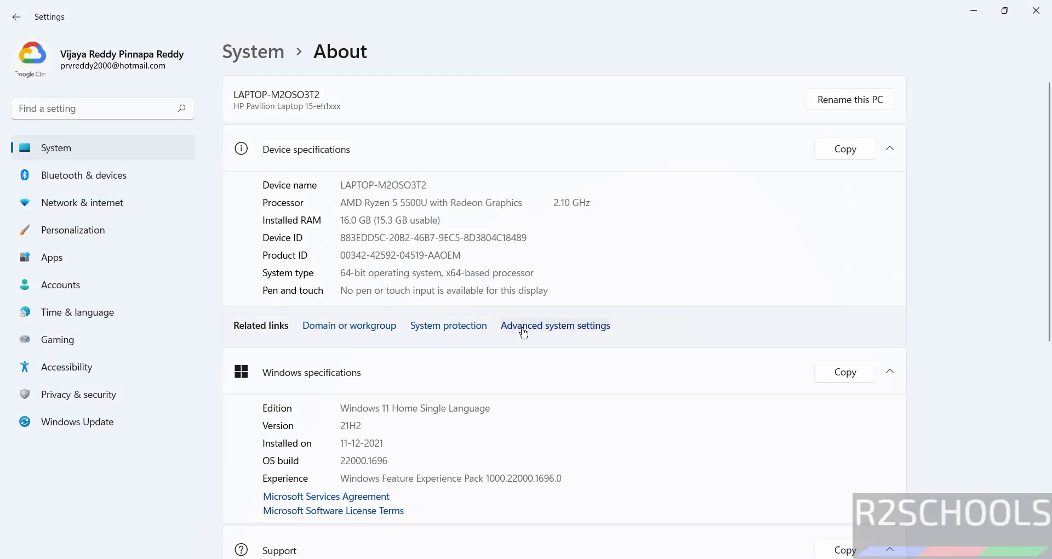
click(522, 329)
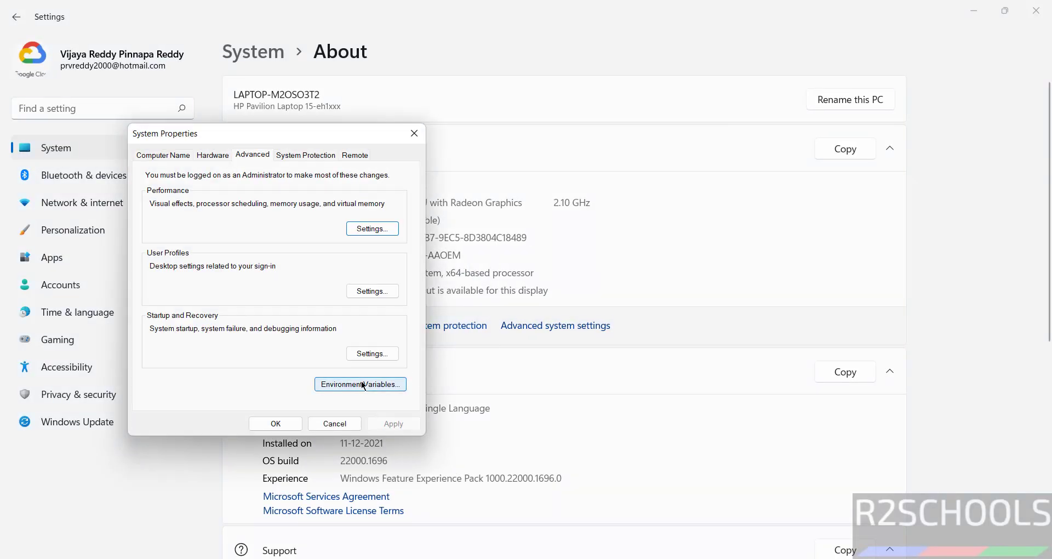
click(337, 383)
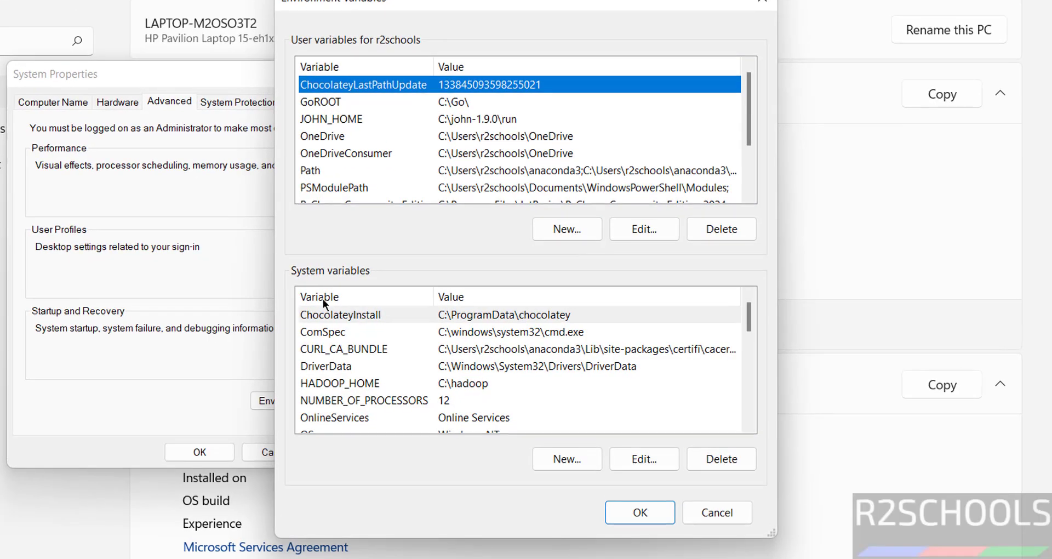
- Add a new system variable named JAVA_HOME
click(322, 349)
scroll(341, 377, down, 1)
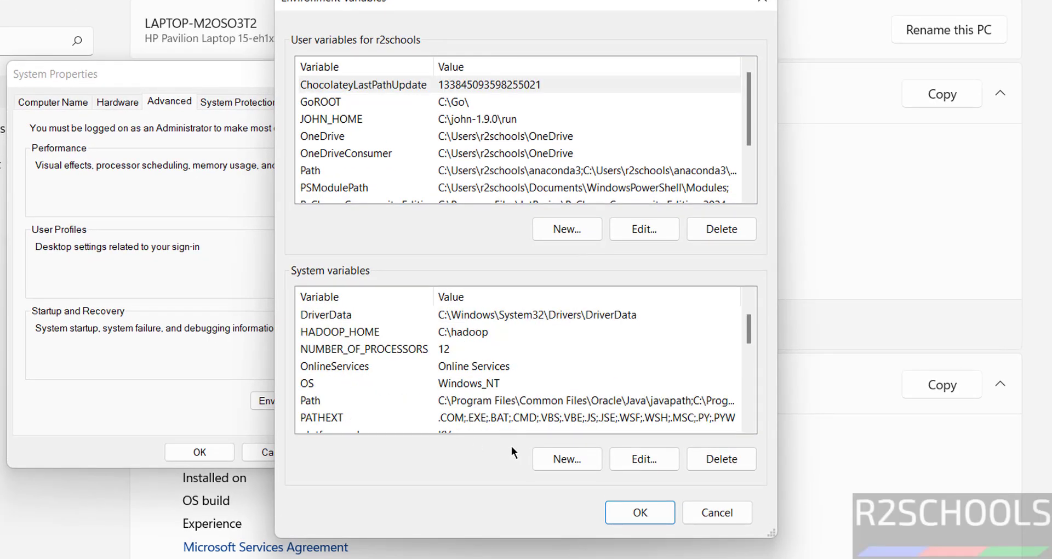
click(564, 459)
text(JA)
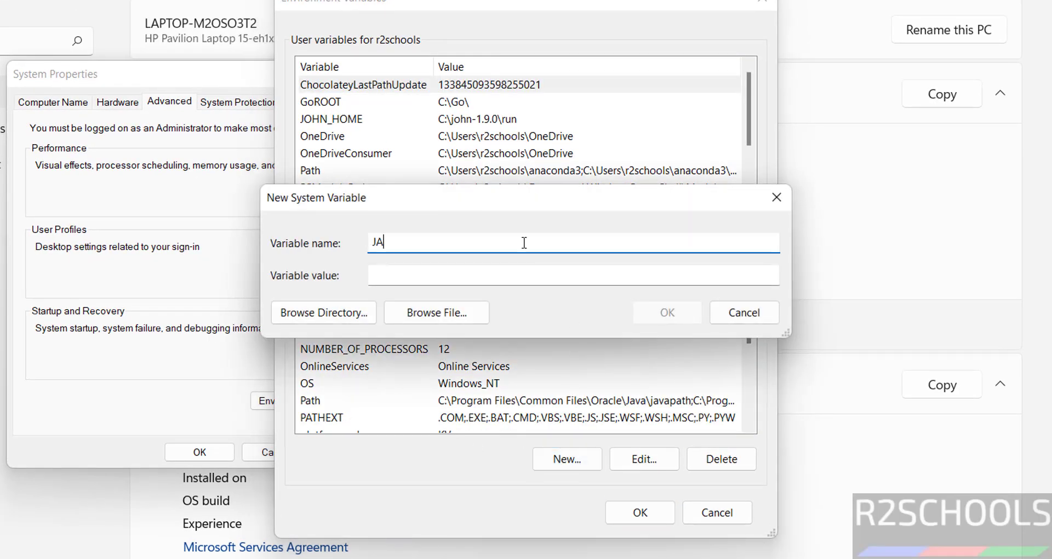
text(VA_HOME)
click(518, 275)
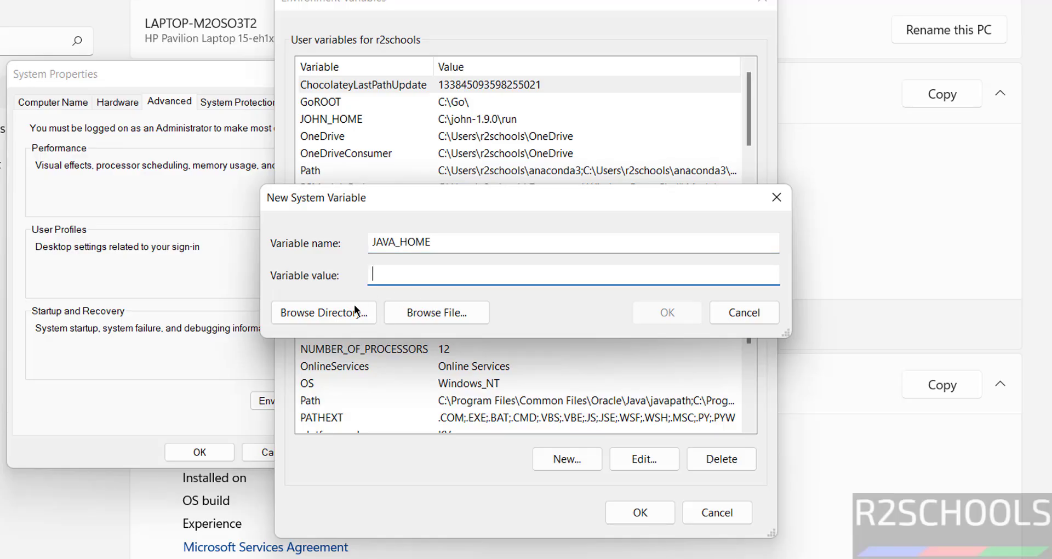
- Set JAVA_HOME's value to C:\Program Files\Java\jdk-17 via Browse Directory and save it
click(323, 312)
click(416, 270)
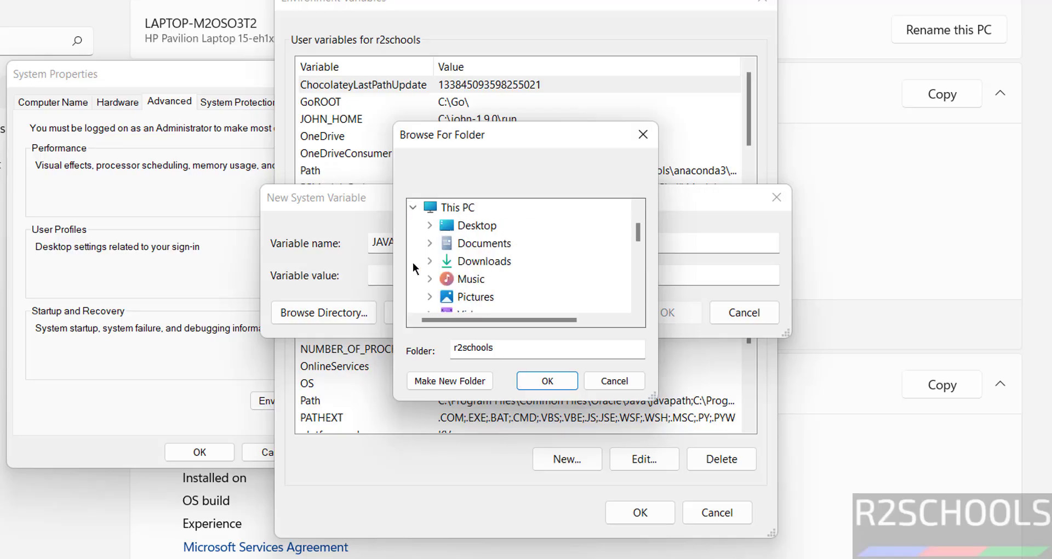
scroll(451, 262, down, 3)
scroll(427, 241, up, 2)
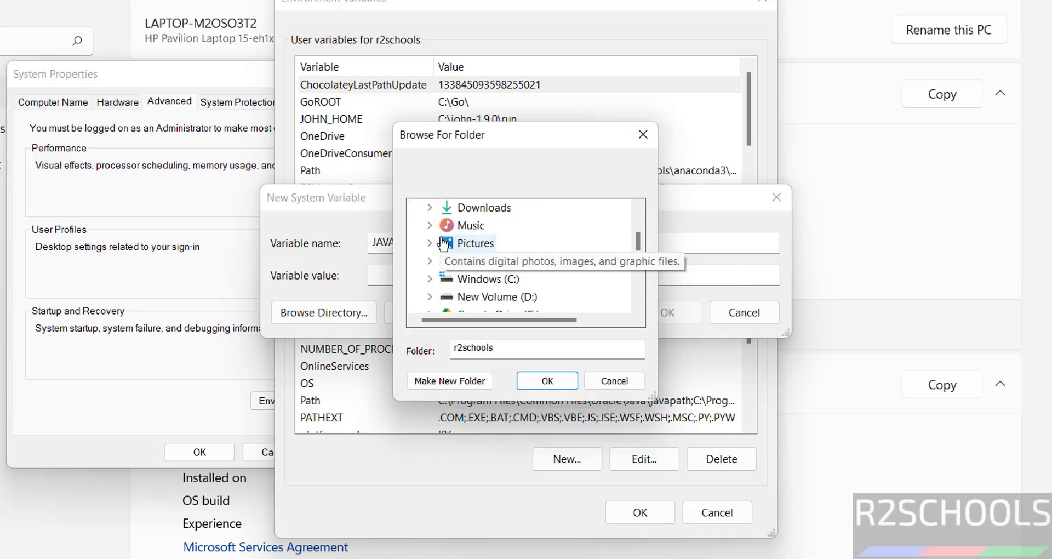
click(436, 279)
scroll(443, 282, down, 4)
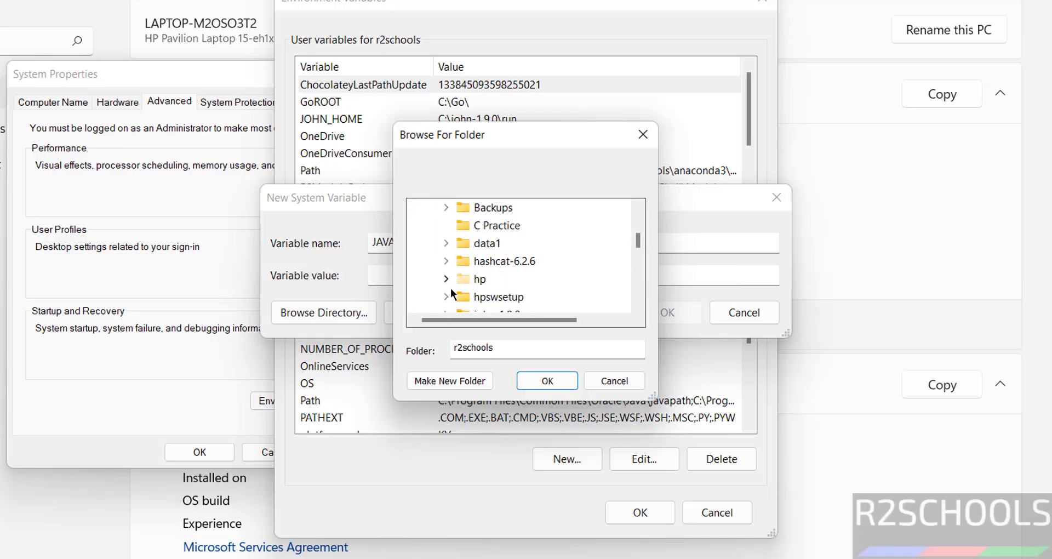
click(493, 311)
click(504, 298)
scroll(567, 296, down, 2)
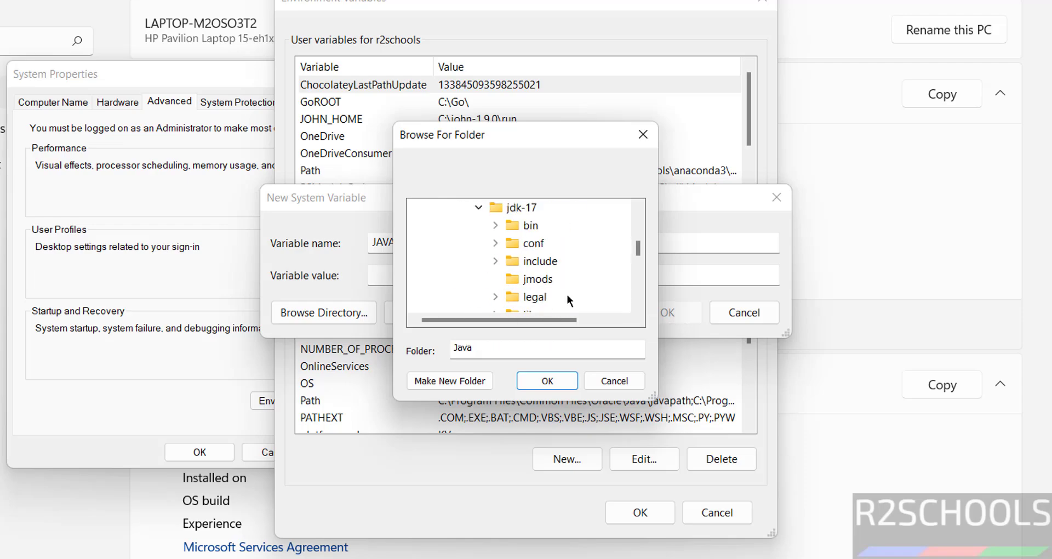
click(498, 209)
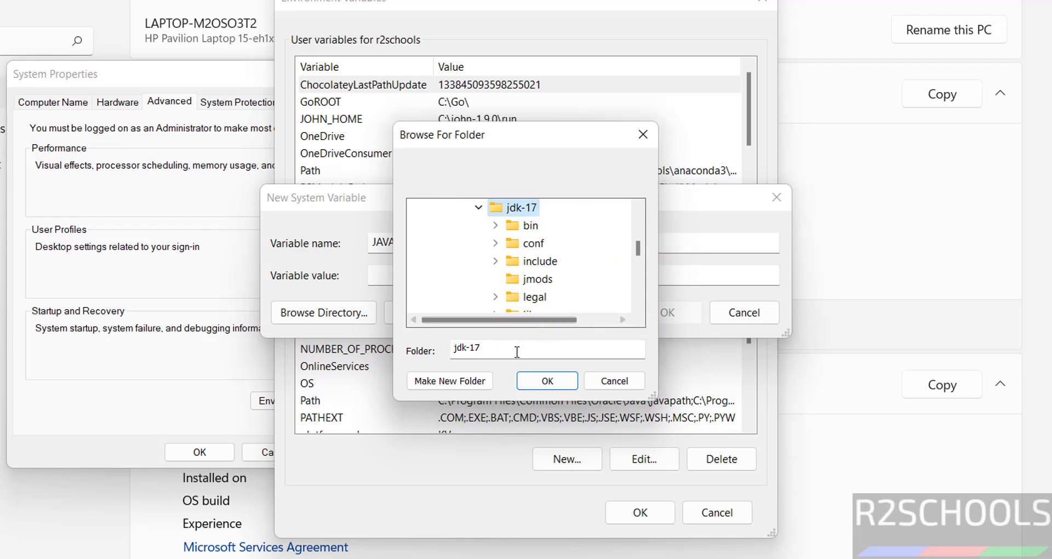
click(531, 380)
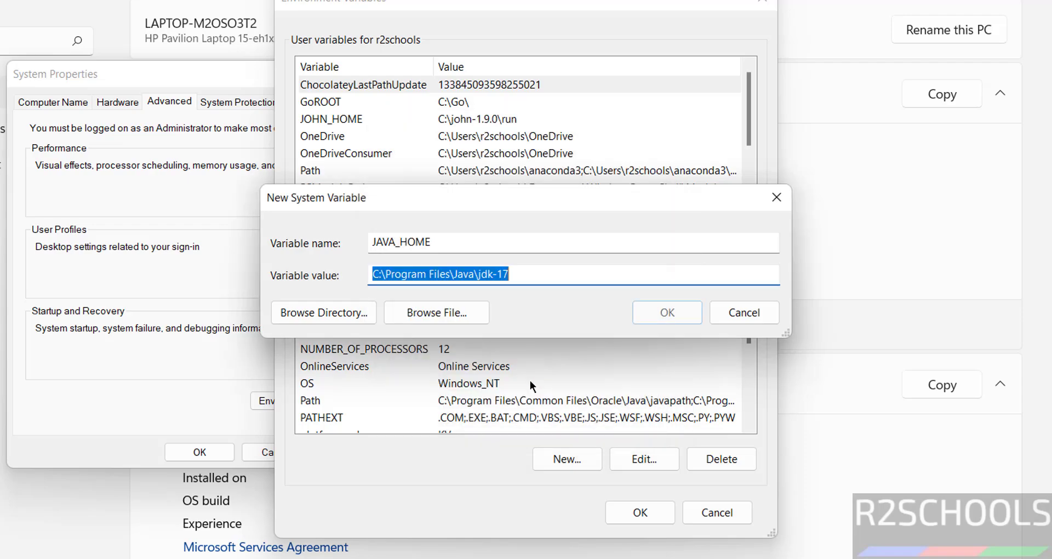
click(652, 316)
scroll(475, 387, up, 1)
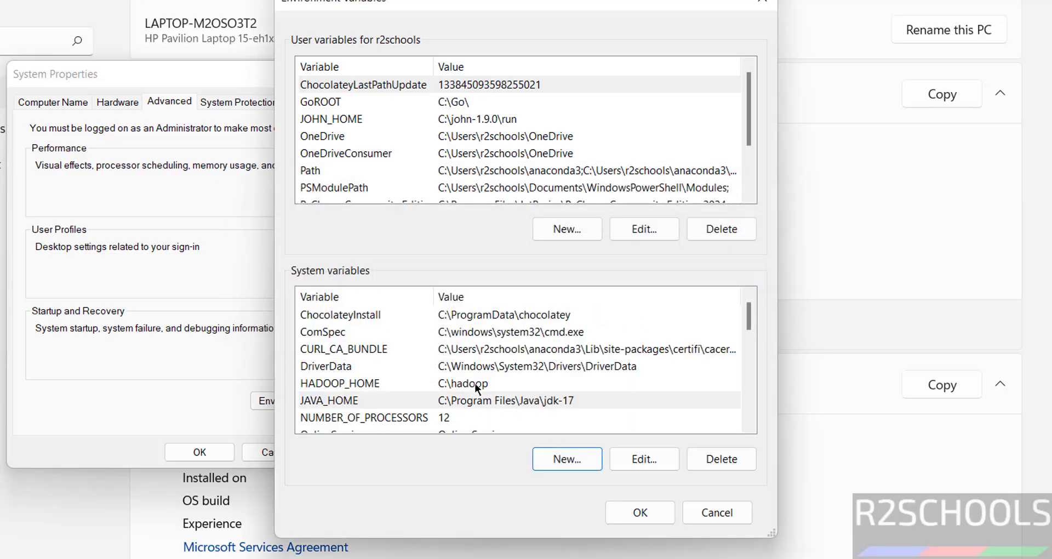
scroll(434, 382, down, 2)
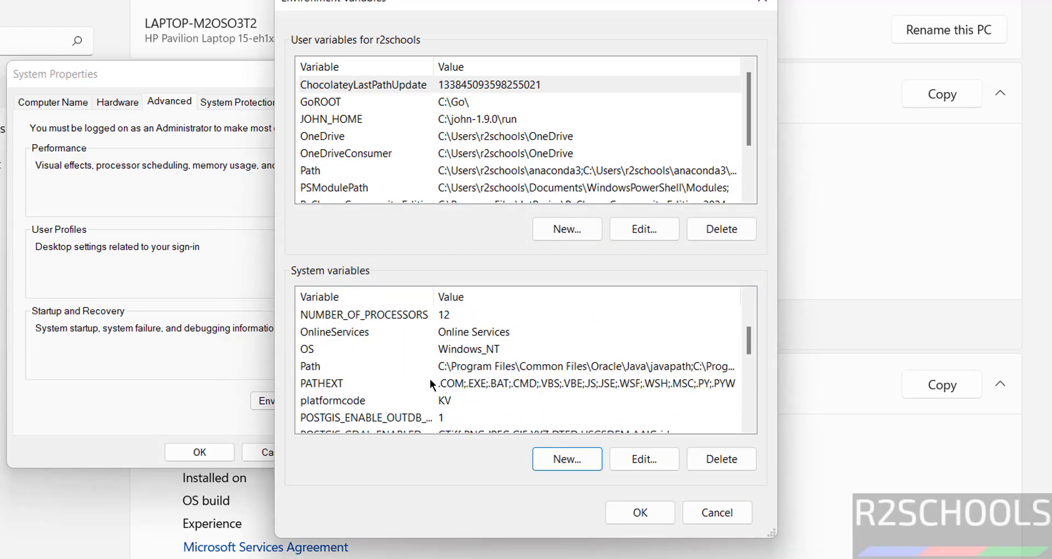
click(429, 366)
- Add %JAVA_HOME%\bin to the system Path and confirm all three dialogs
click(644, 458)
click(692, 81)
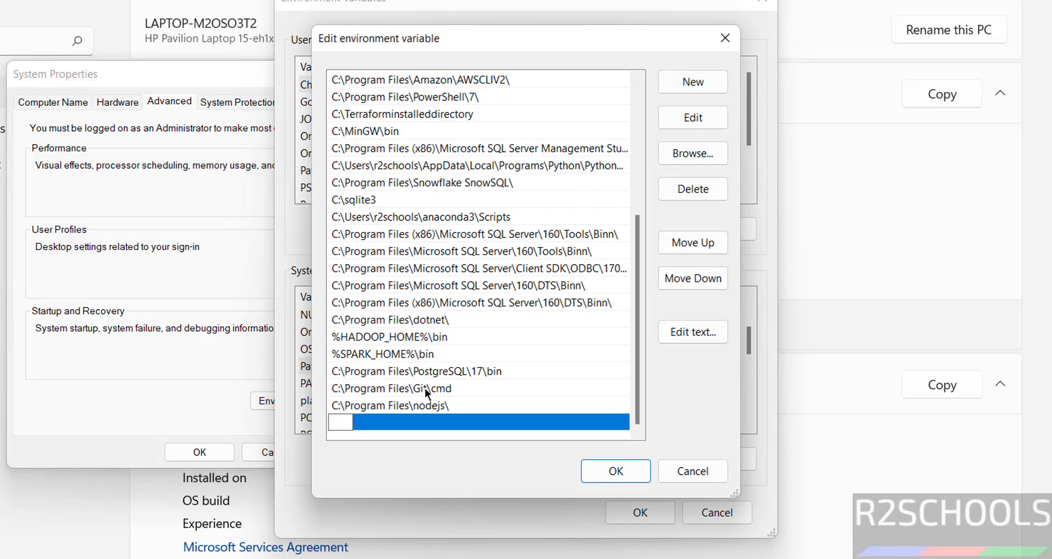
text(%JAVA_HOME)
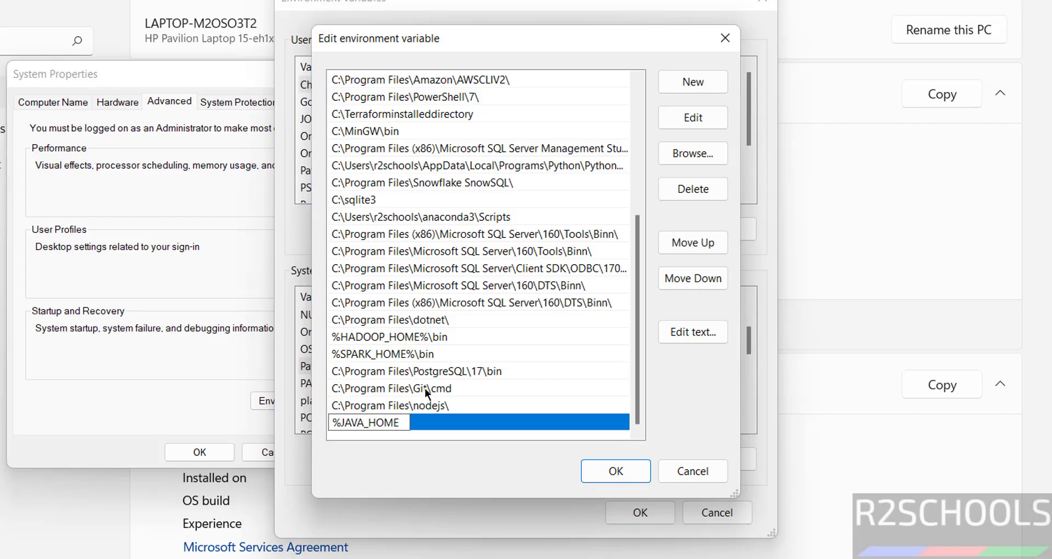
text(%\bin)
click(612, 470)
click(640, 509)
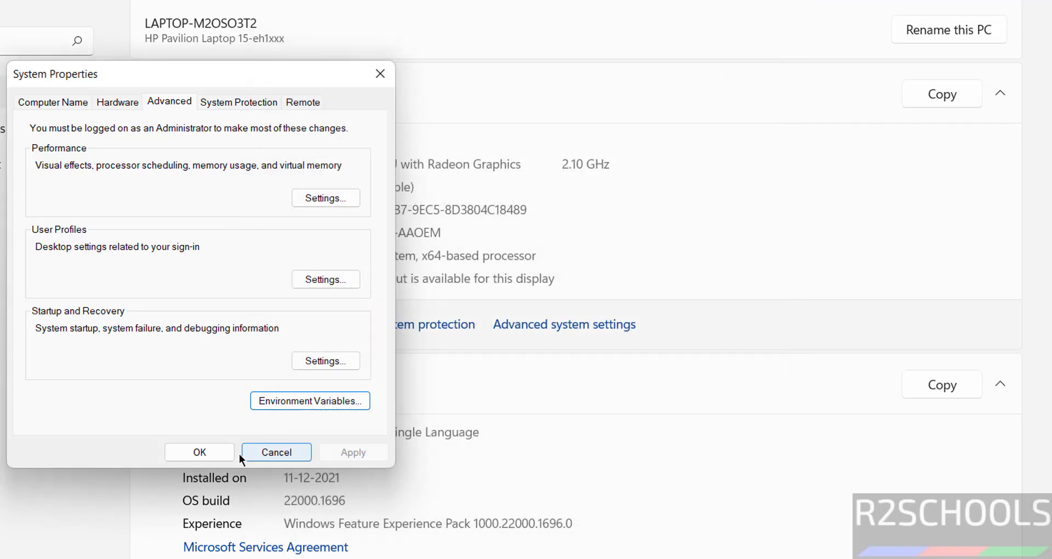
click(213, 453)
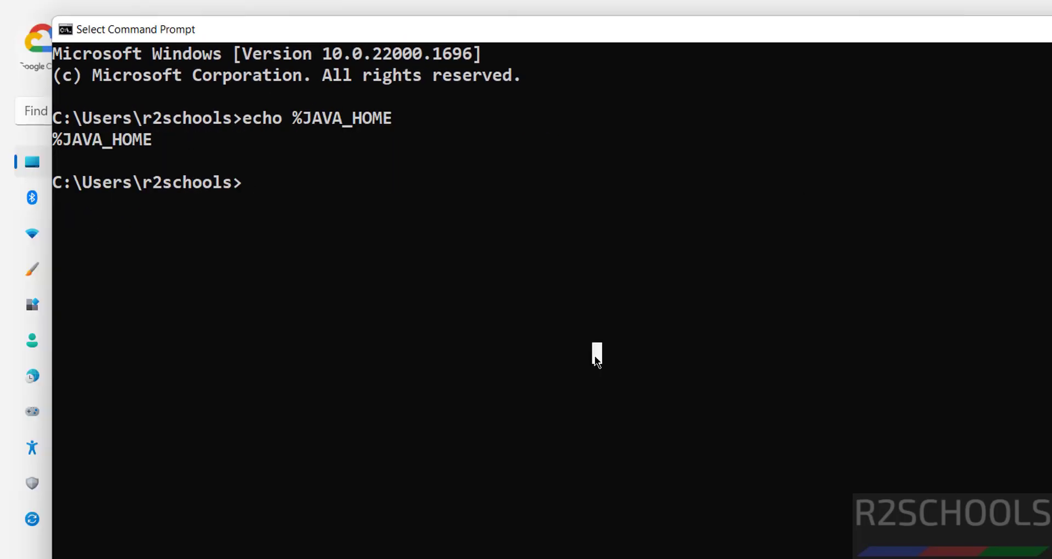
- Echo %JAVA_HOME% to verify it prints C:\Program Files\Java\jdk-17
key(Up)
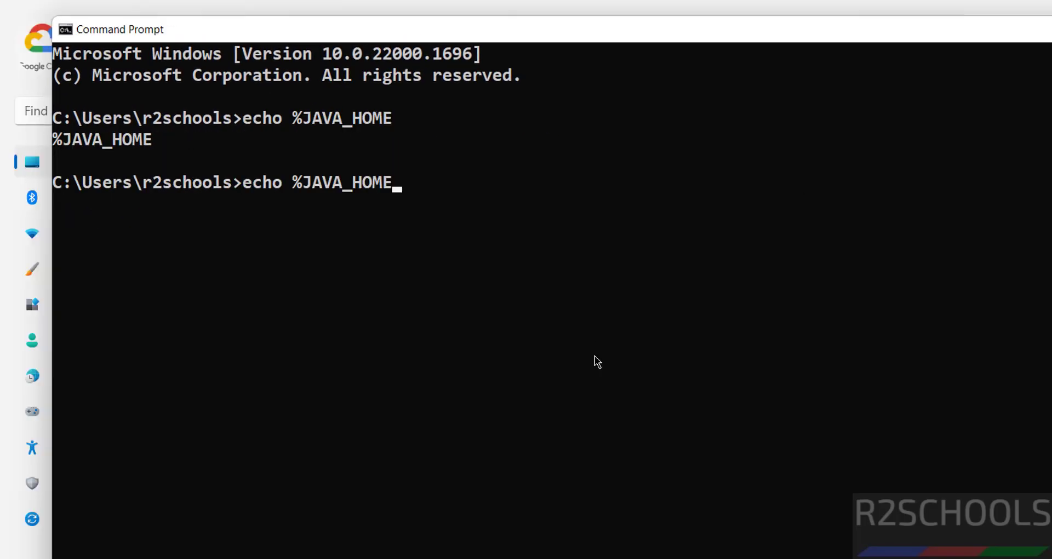
text(%)
key(Return)
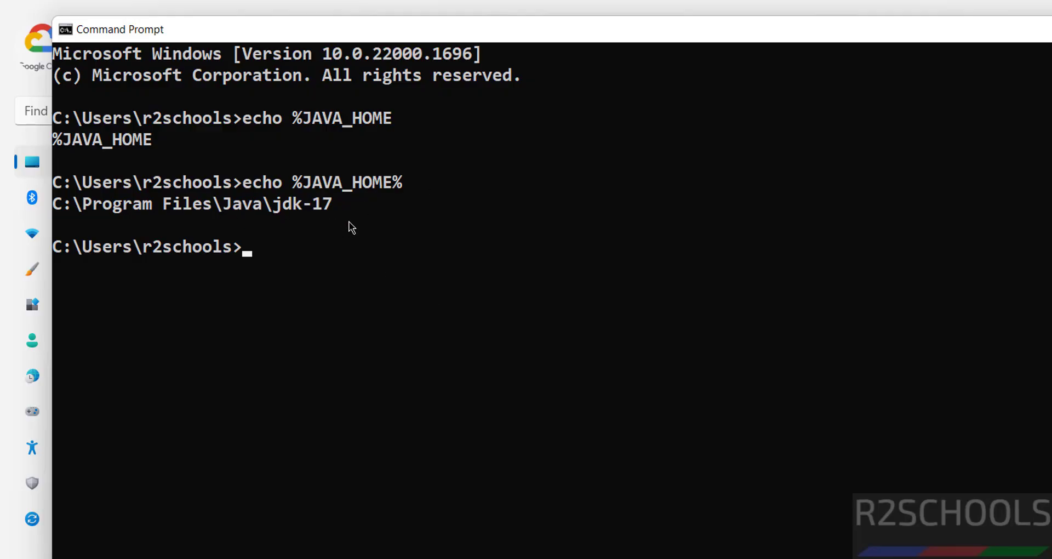
- Run notepad r2schools1.java to create the Java source file
text(j)
key(BackSpace)
text(notep)
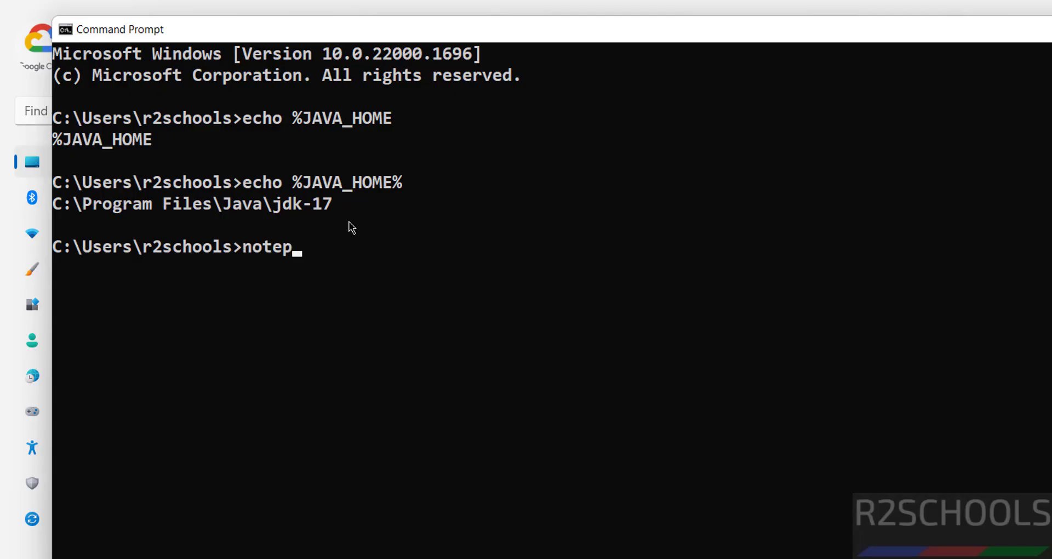
text(ad r2schools)
text(1)
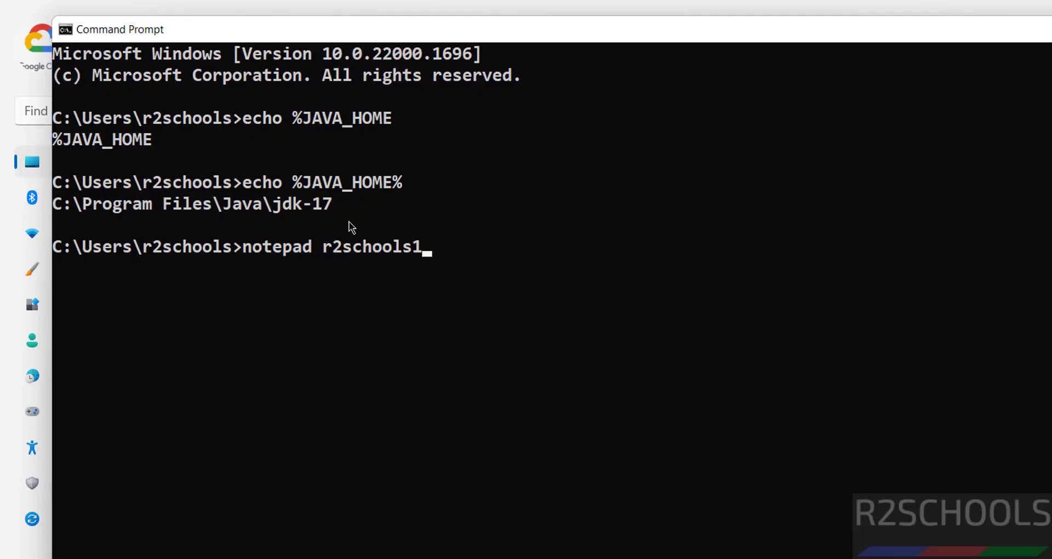
text(.java)
key(Return)
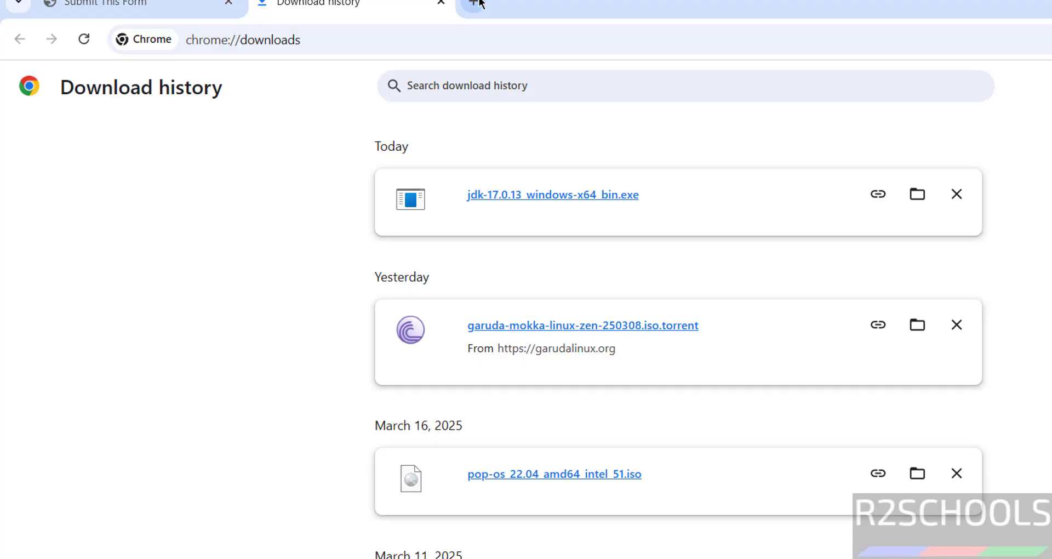
- Google 'sample helloworld java' in a new tab and open the GeeksforGeeks Hello World page
key(ctrl+t)
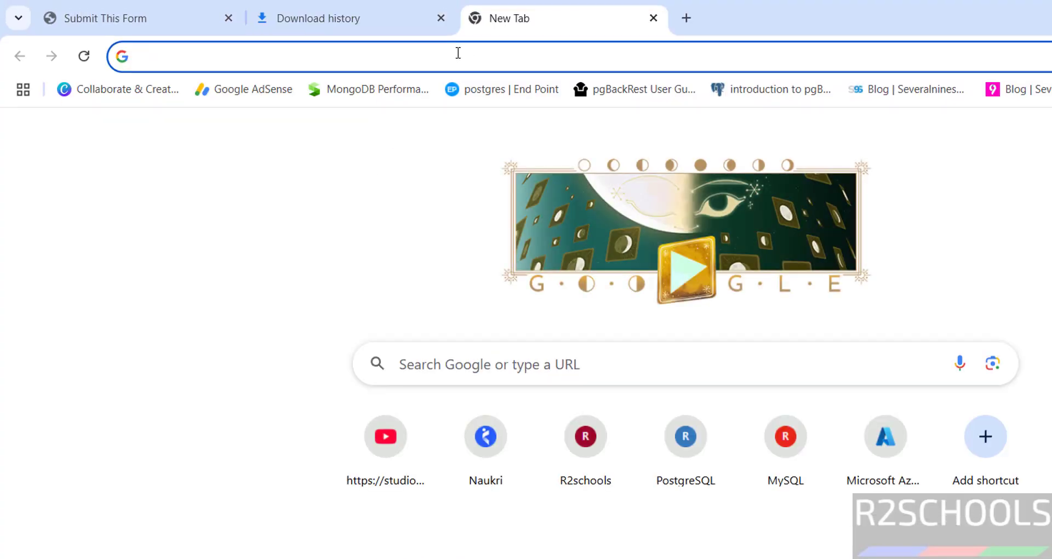
text(go)
key(Return)
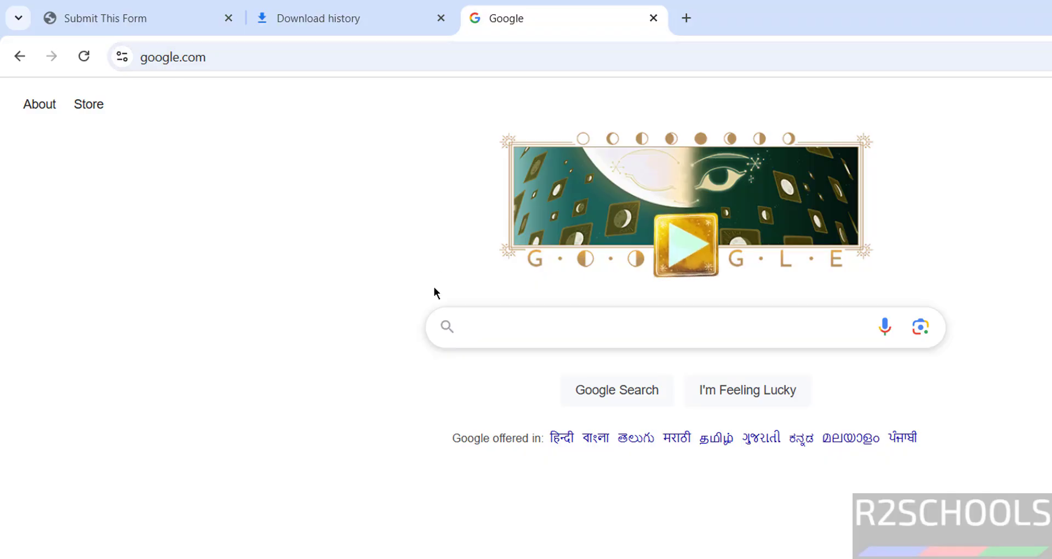
click(500, 319)
text(sample hell)
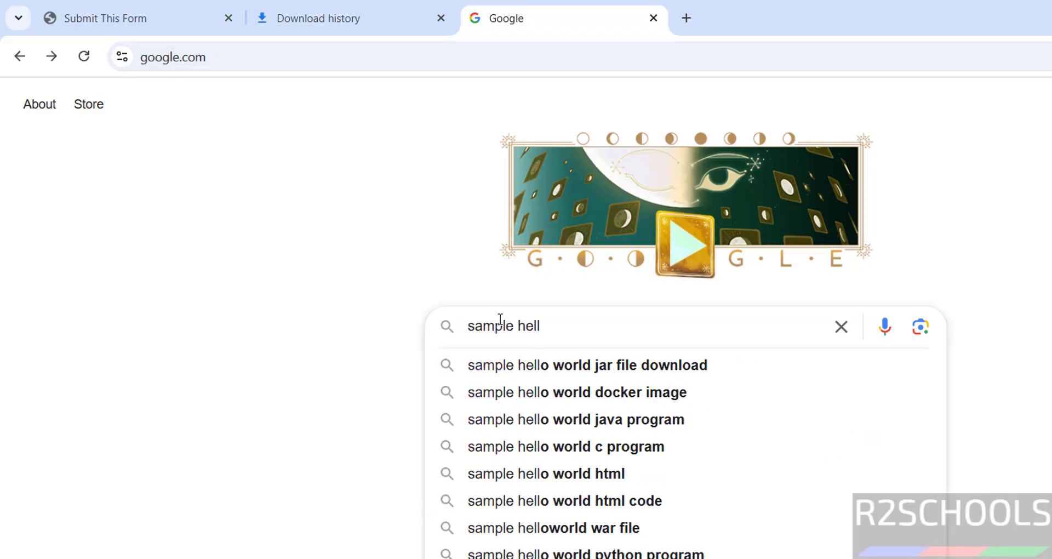
key(BackSpace)
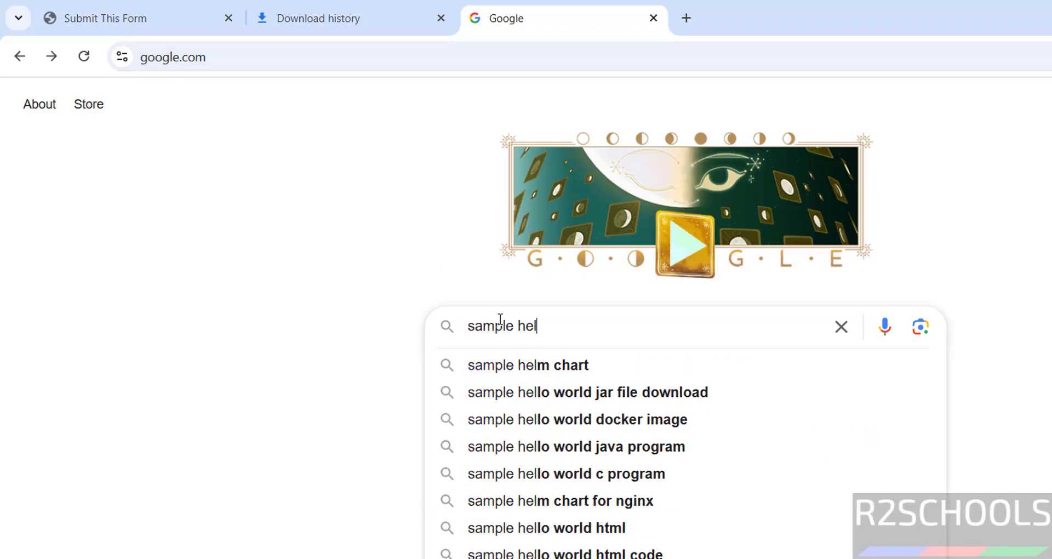
text(lowor)
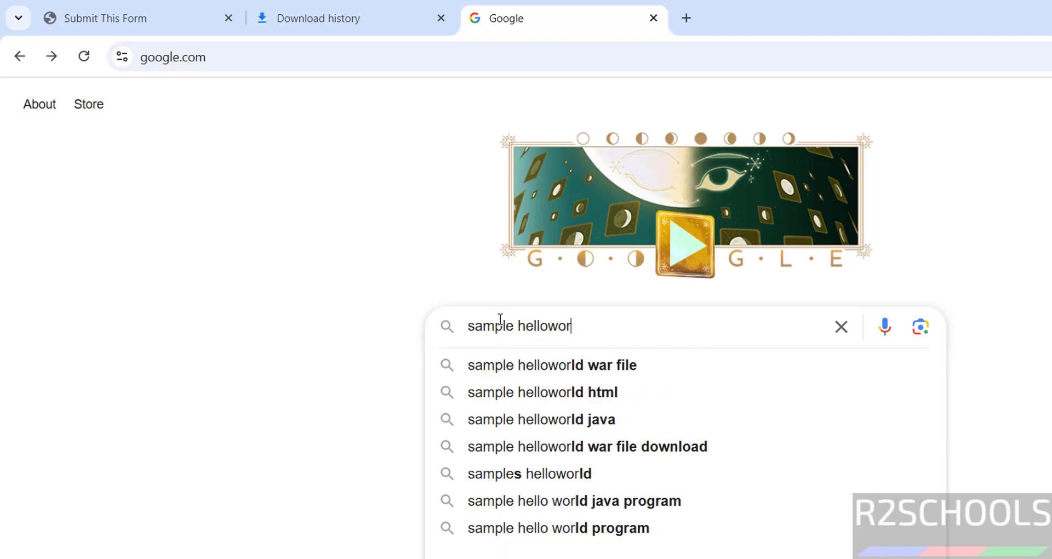
click(545, 419)
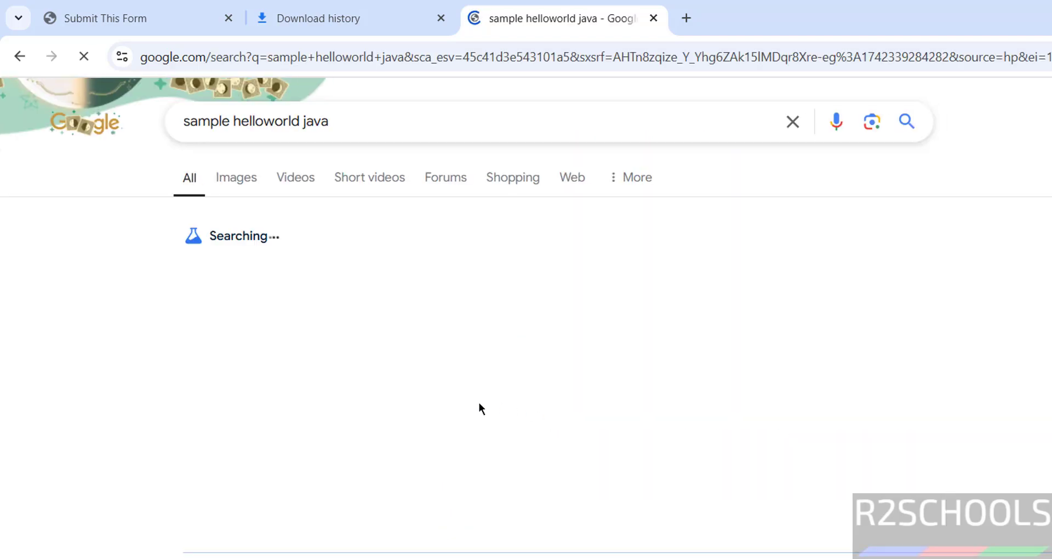
scroll(384, 439, down, 2)
click(276, 460)
- Copy the HelloWorld code block into r2schools1.java in Notepad and save it
scroll(322, 388, down, 5)
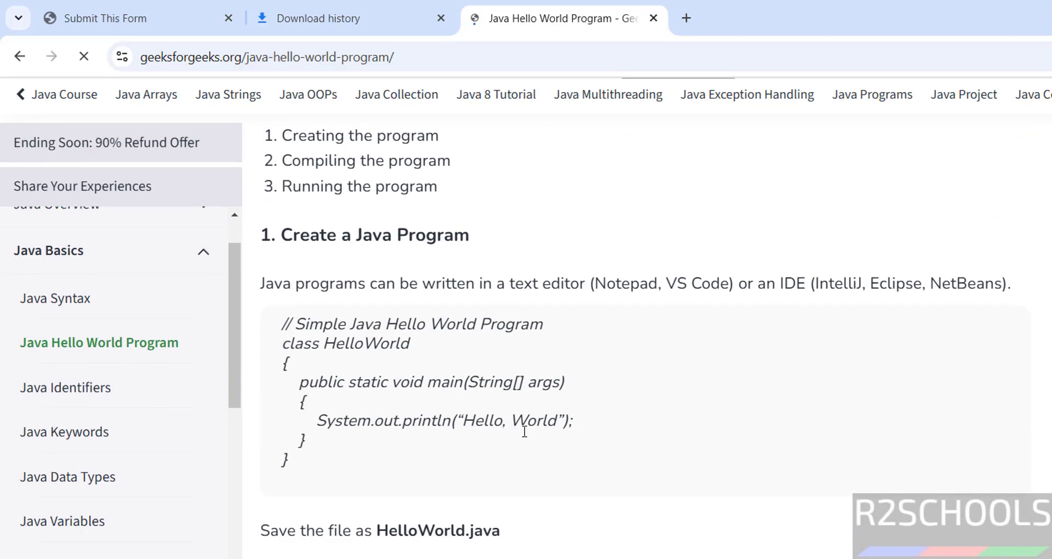
drag(282, 344, 311, 464)
key(ctrl+c)
key(alt+Tab)
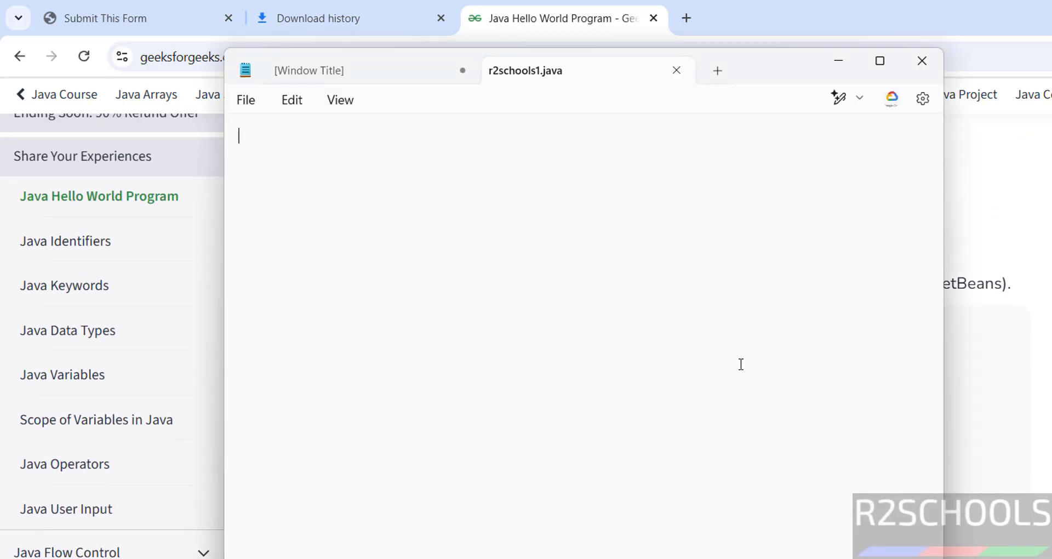
key(ctrl+v)
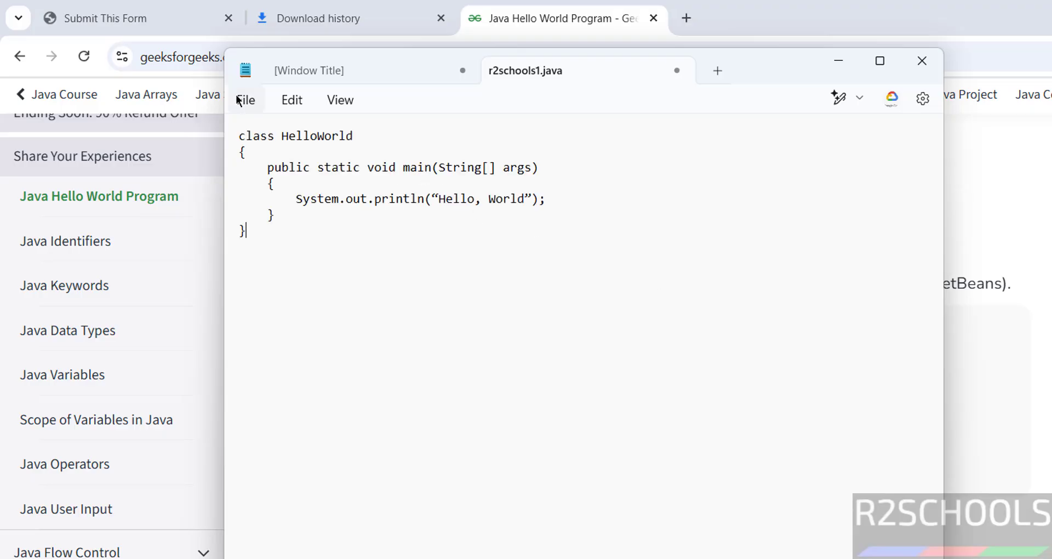
click(245, 100)
click(275, 225)
- Compile r2schools1.java with javac in Command Prompt
key(alt+Tab)
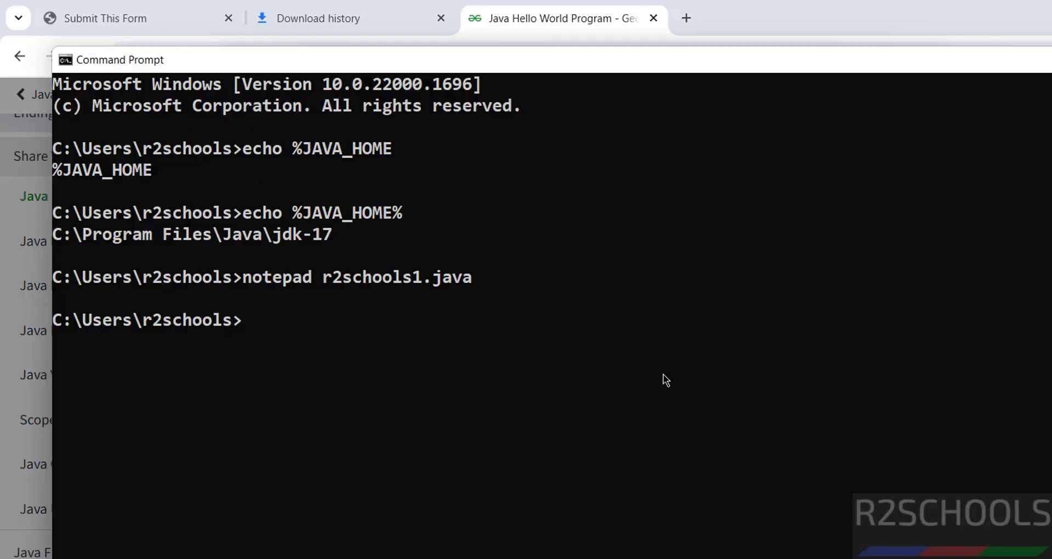
text(javac )
text(r2schools)
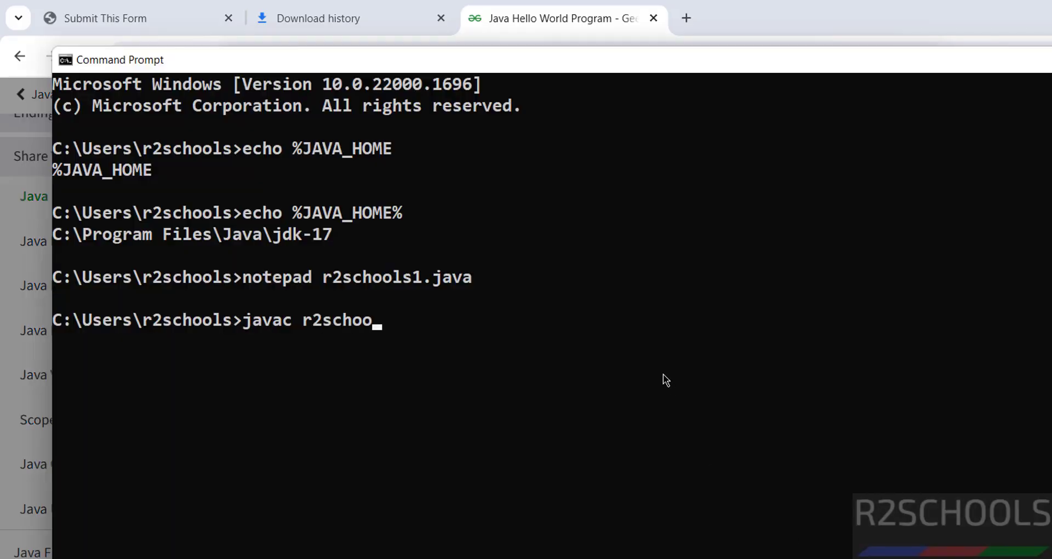
text(1.java)
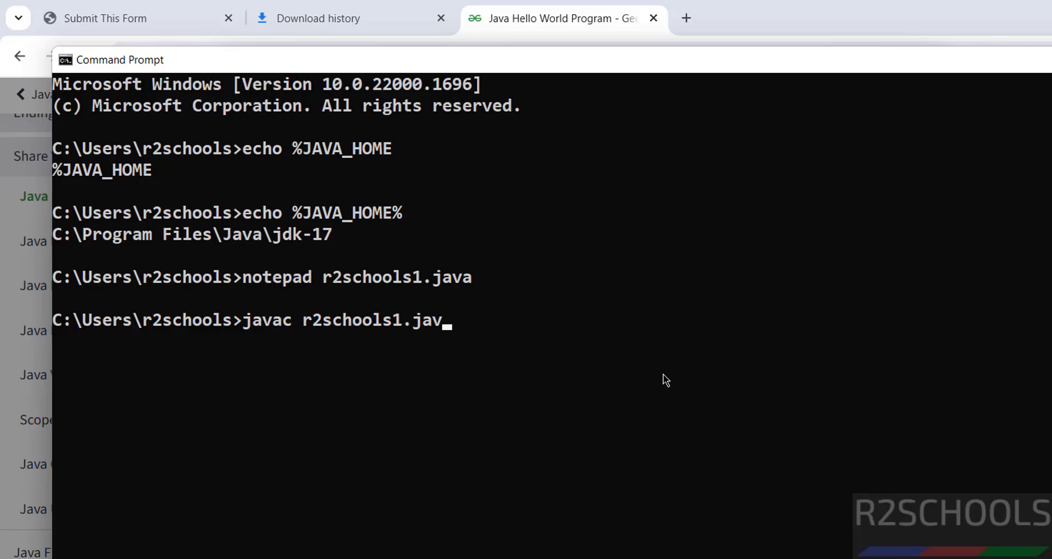
key(Return)
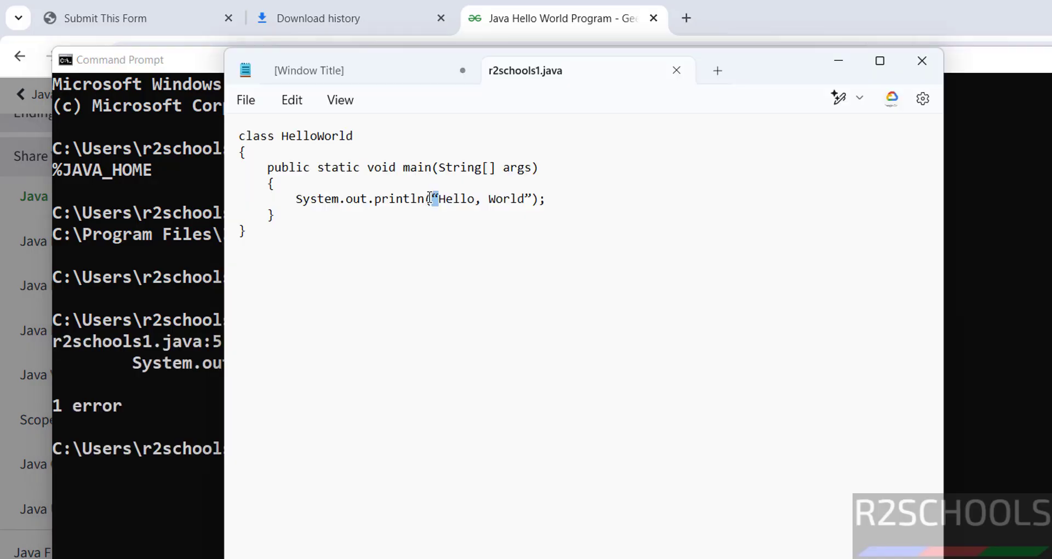
- Replace the curly quotes around the message with straight quotes and save r2schools1.java
text(")
drag(535, 197, 526, 199)
text(")
key(ctrl+s)
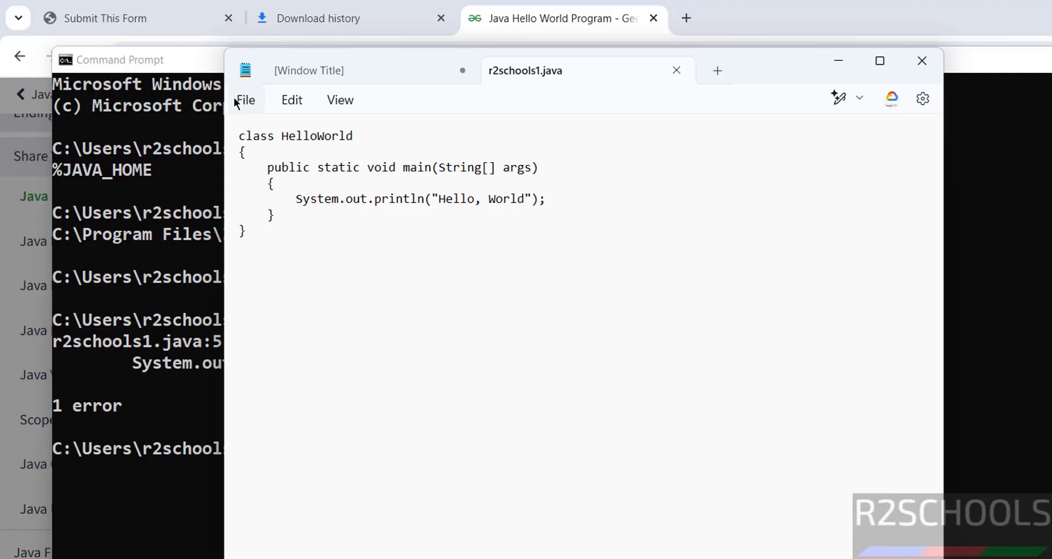
click(236, 102)
click(267, 221)
- Recompile r2schools1.java and try running the program as 'java helloword'
click(168, 374)
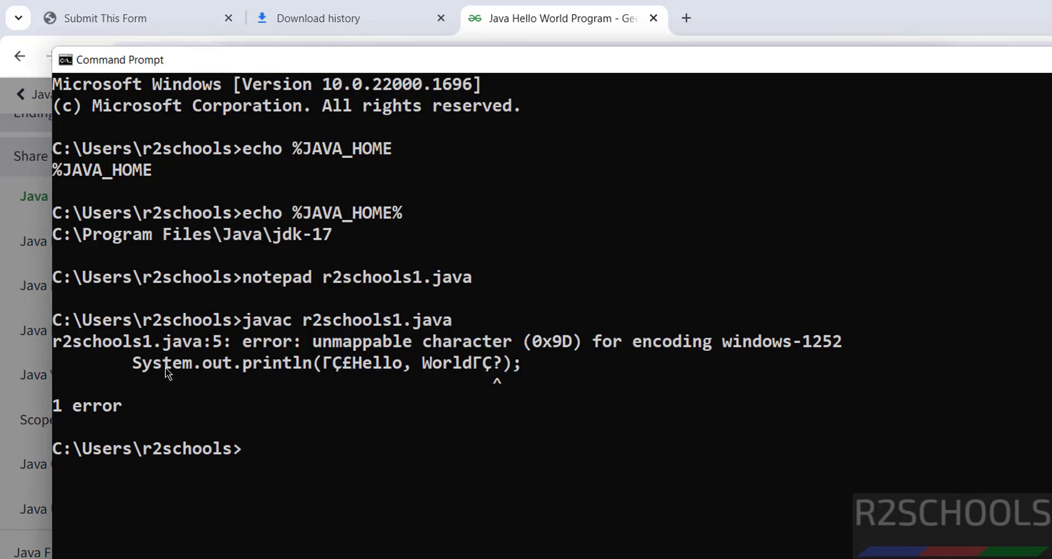
key(Up)
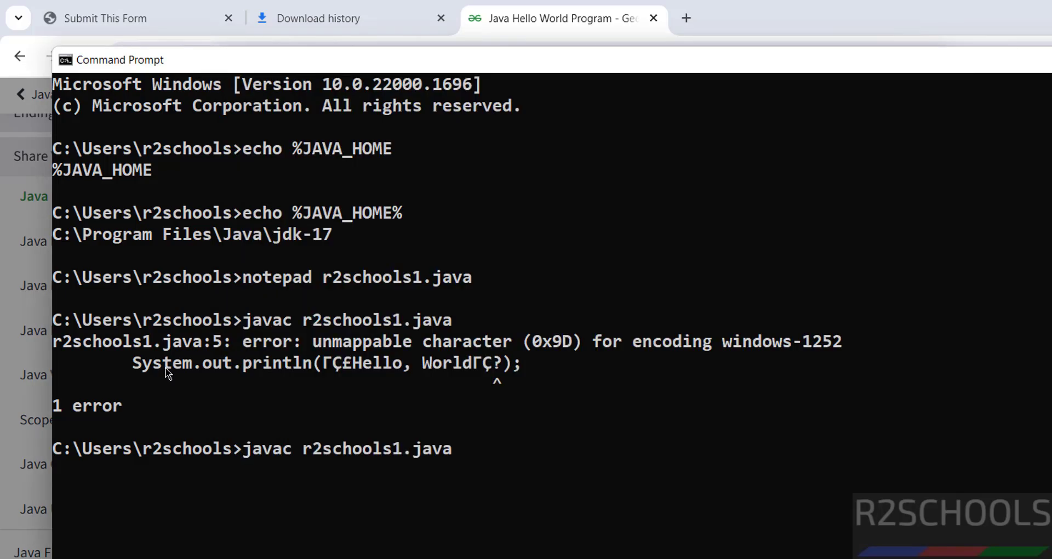
key(Return)
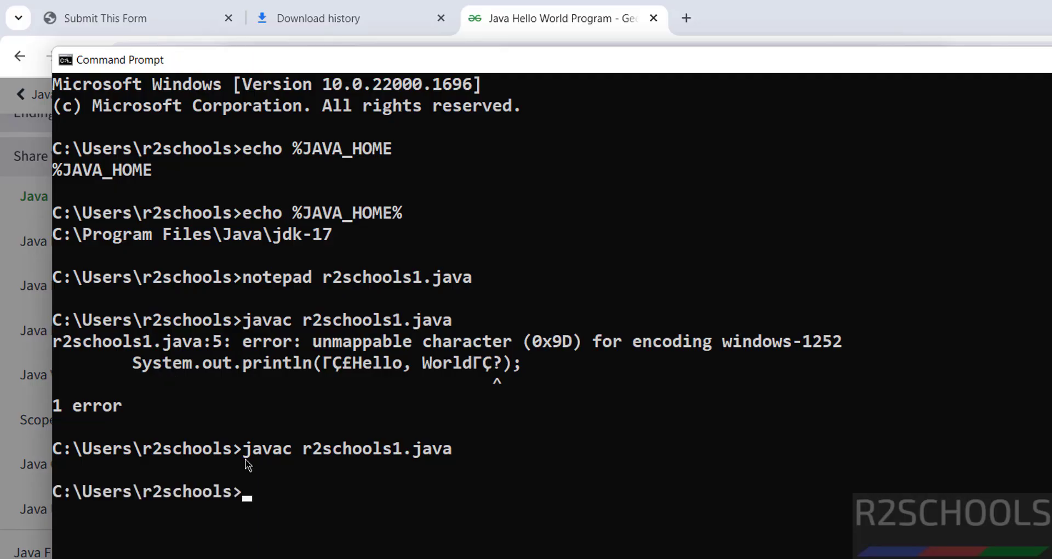
text(ja a)
key(BackSpace)
key(BackSpace)
key(alt+Tab)
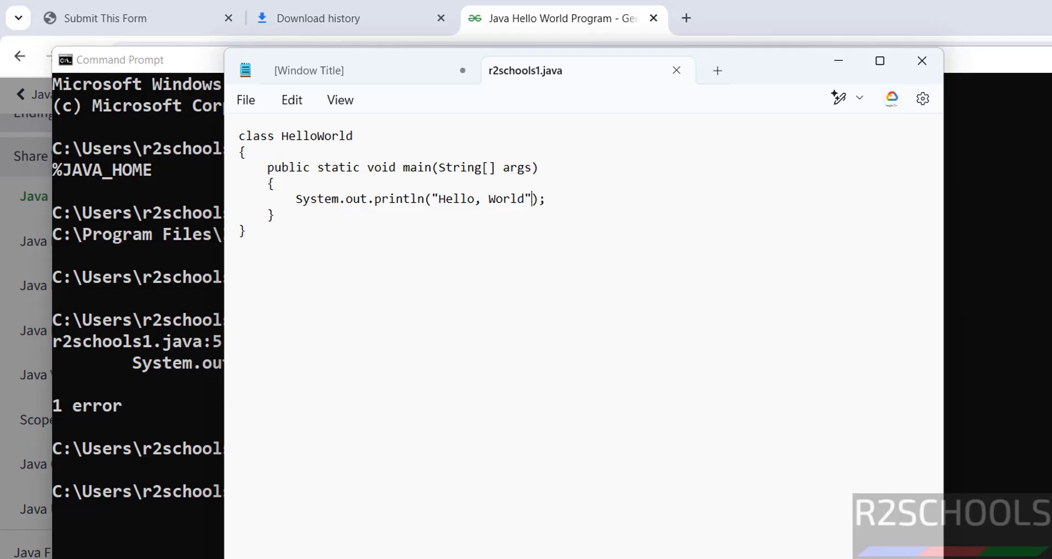
key(alt+Tab)
text(va Hello)
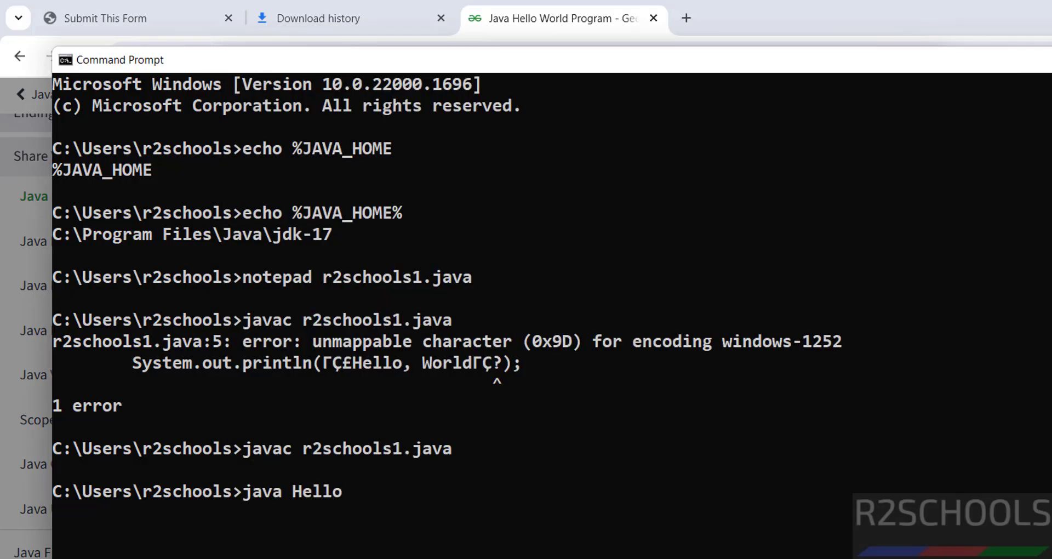
text(w)
key(BackSpace)
key(BackSpace)
key(BackSpace)
key(BackSpace)
key(BackSpace)
key(BackSpace)
text(helloword)
key(Return)
- Run 'java HelloWorld' so it prints Hello, World
click(338, 547)
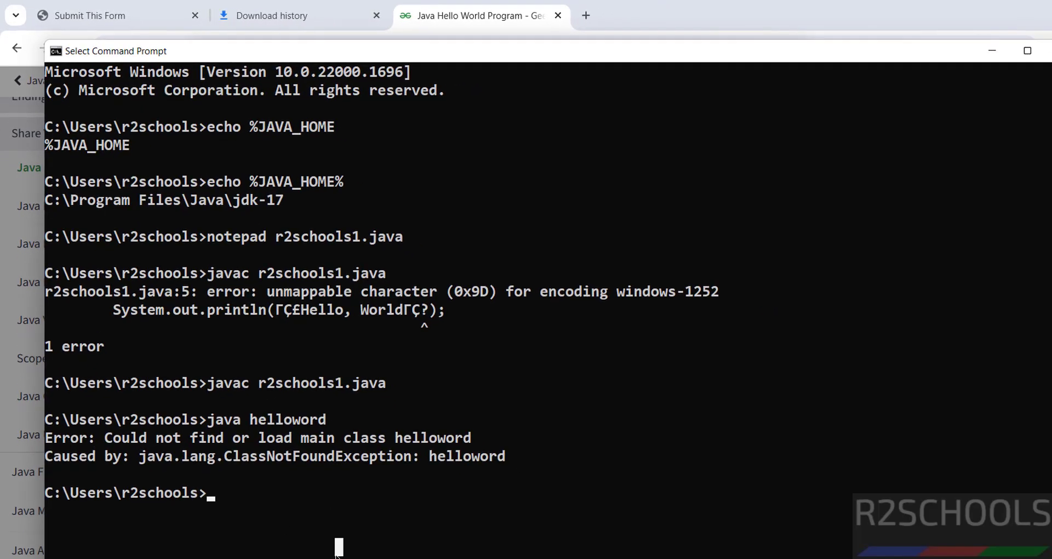
text(java Hell)
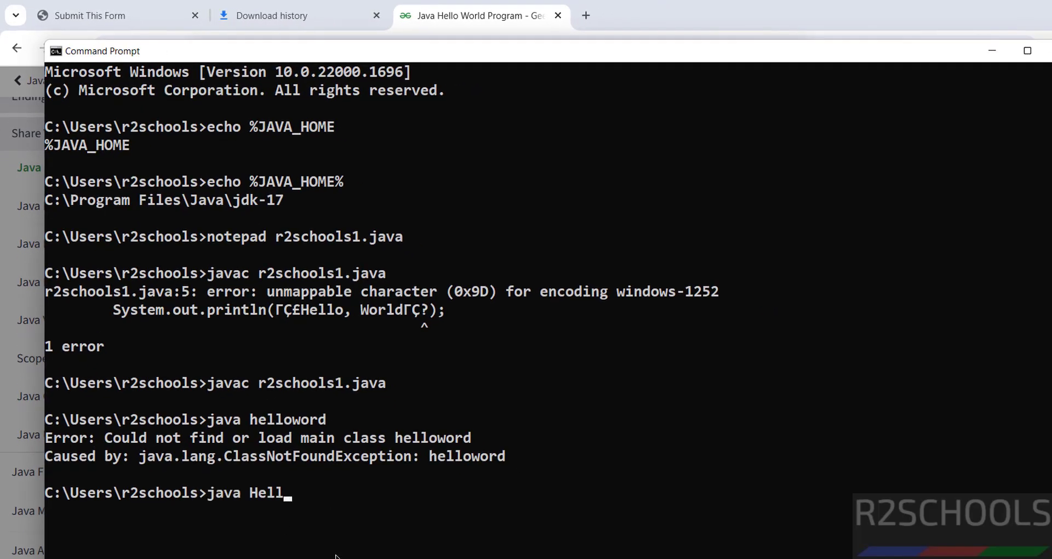
text(oWorld)
key(Return)
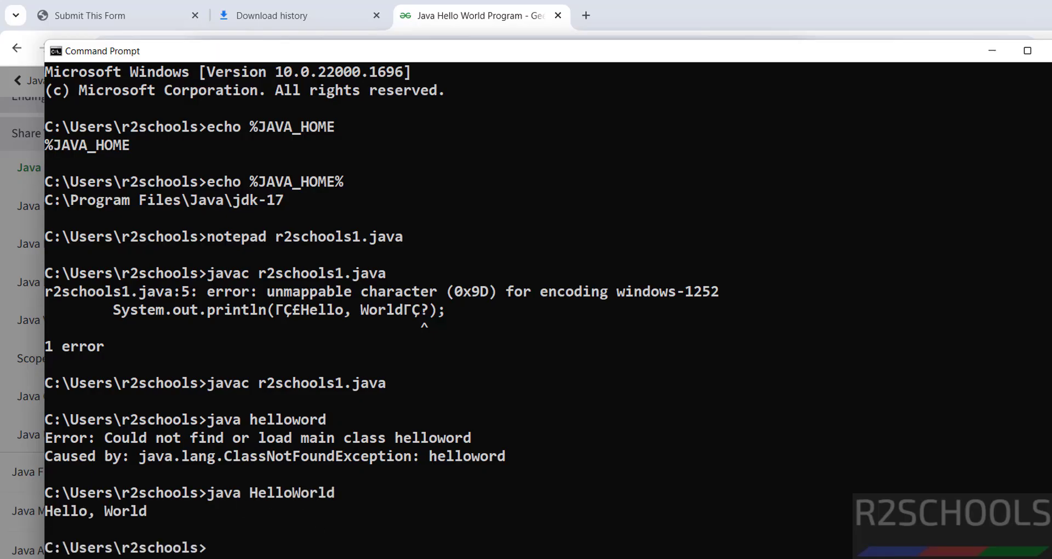
key(alt+Tab)
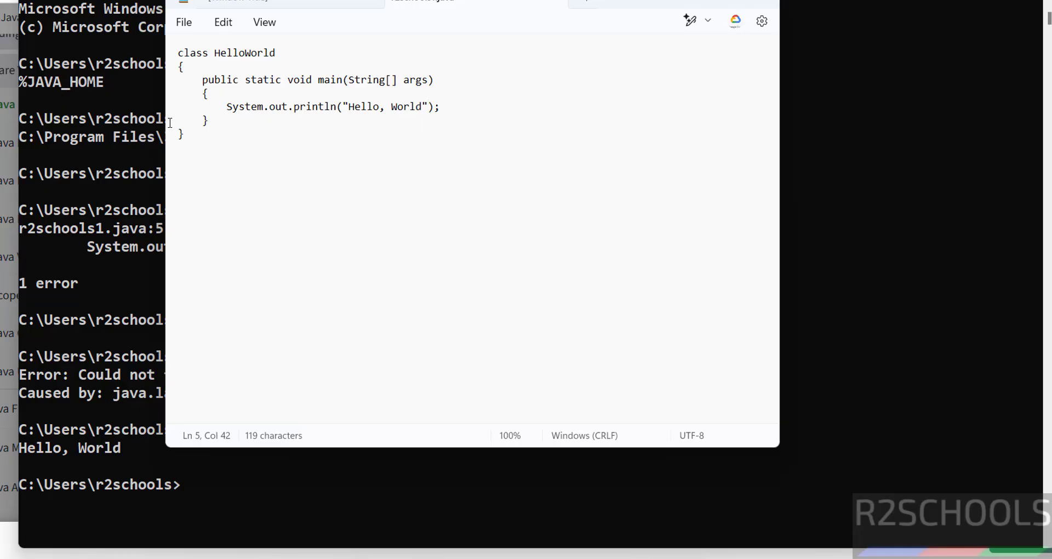
- Replace 'Hello, World' inside the println quotes with 'Welcome to my channel'
drag(348, 107, 425, 107)
drag(348, 106, 427, 107)
text(Welco)
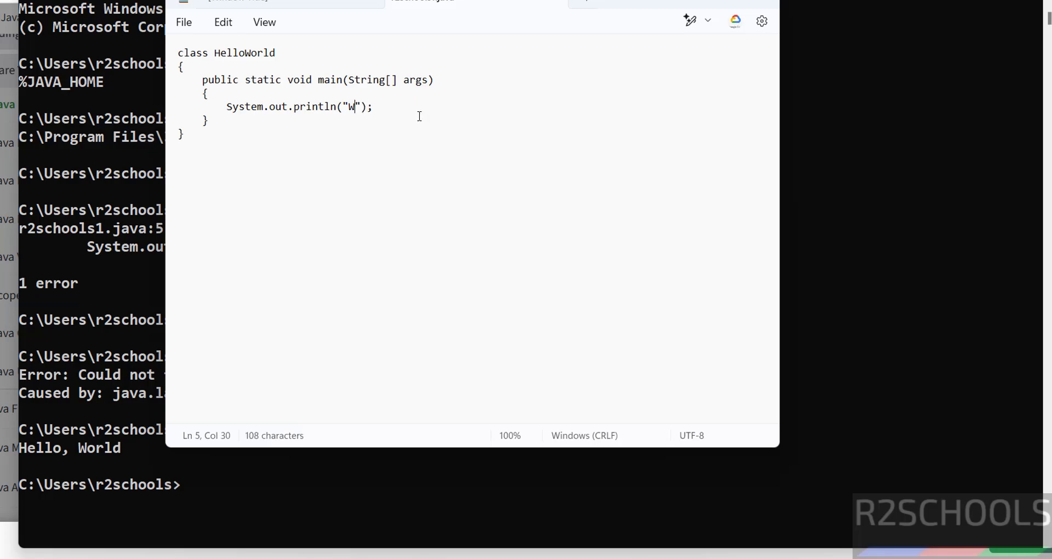
text(me to my )
text(cahn)
key(BackSpace)
key(BackSpace)
key(BackSpace)
text(hannel)
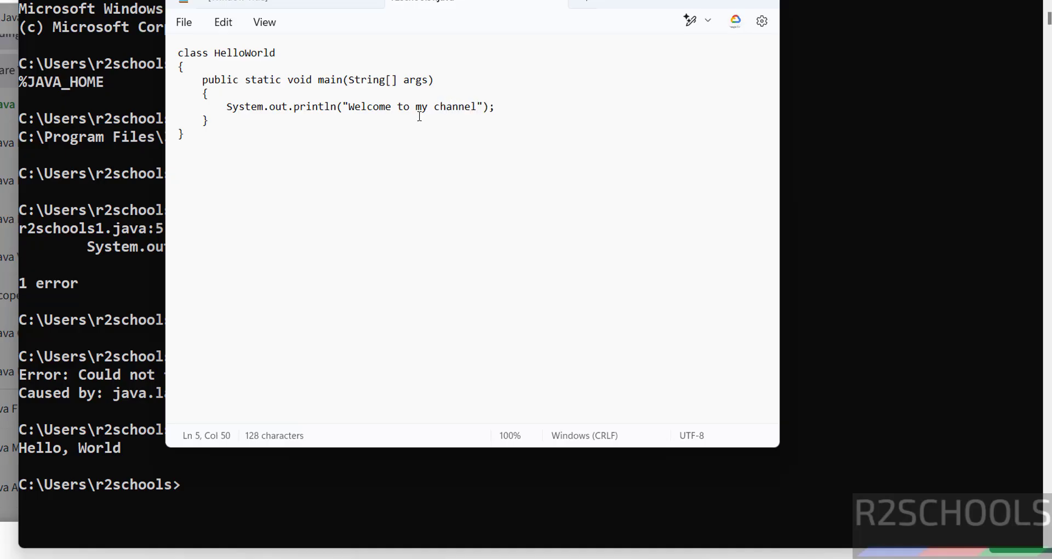
- Rerun java HelloWorld from history, then try 'javac helloword'
click(229, 502)
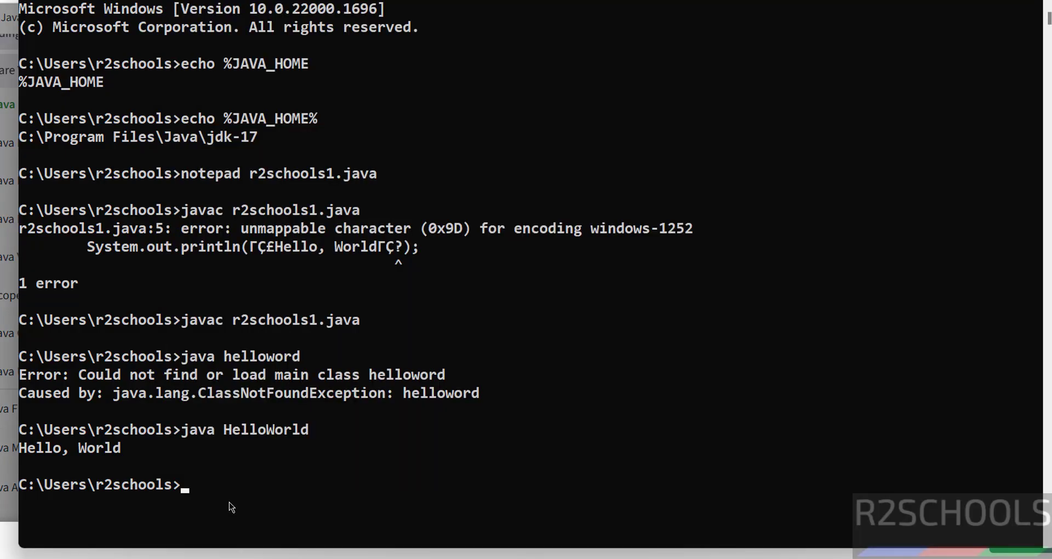
key(Up)
key(Up)
key(Down)
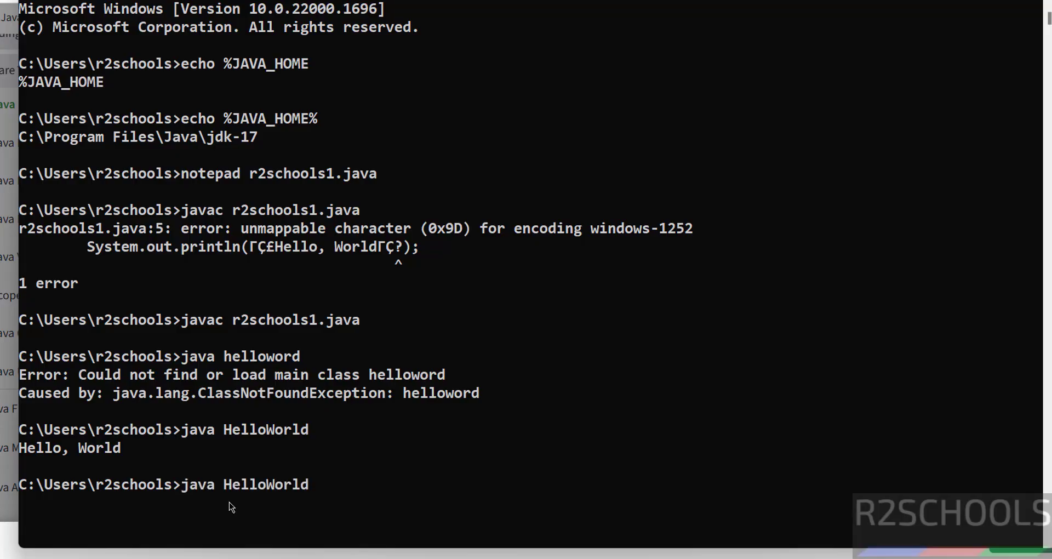
key(Return)
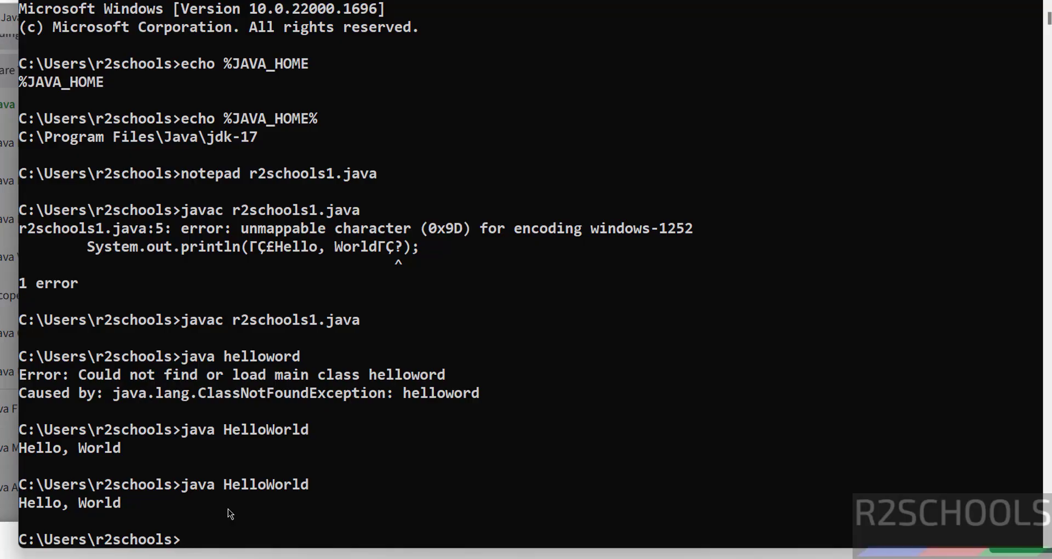
text(javac helloword)
key(Return)
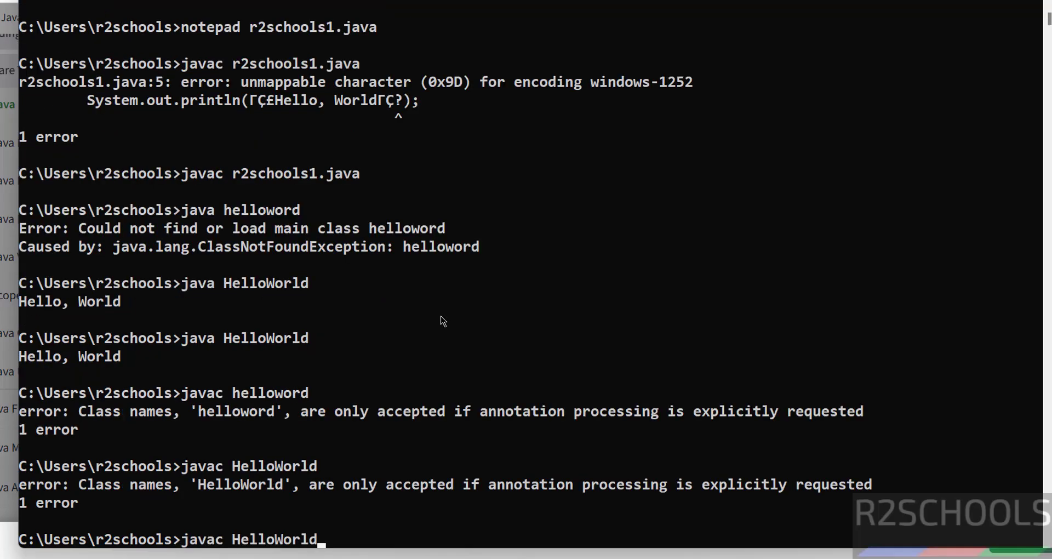
- Recompile r2schools1.java and run java HelloWorld to print 'Welcome to my channel'
key(Up)
key(Up)
key(Up)
key(Up)
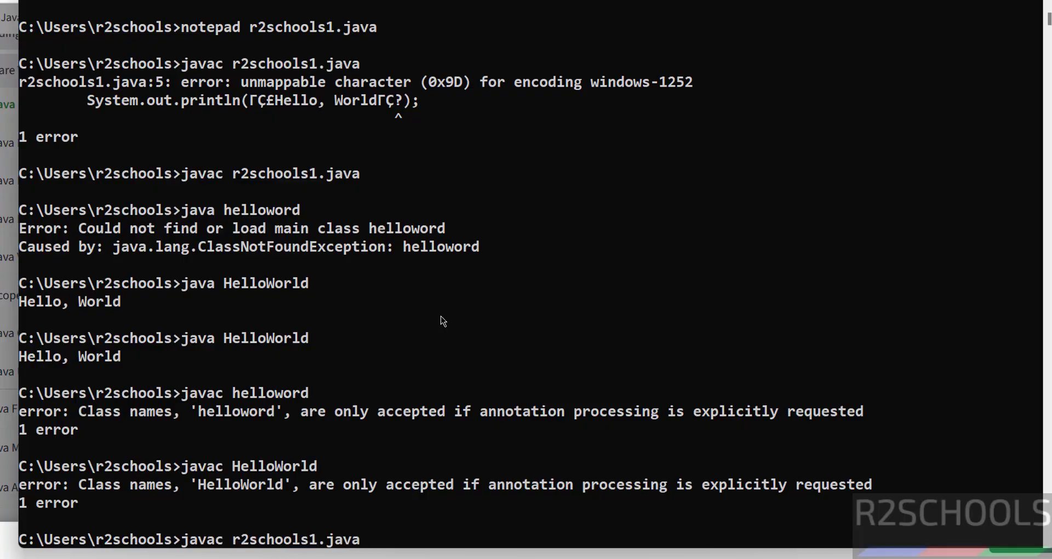
key(Return)
key(Up)
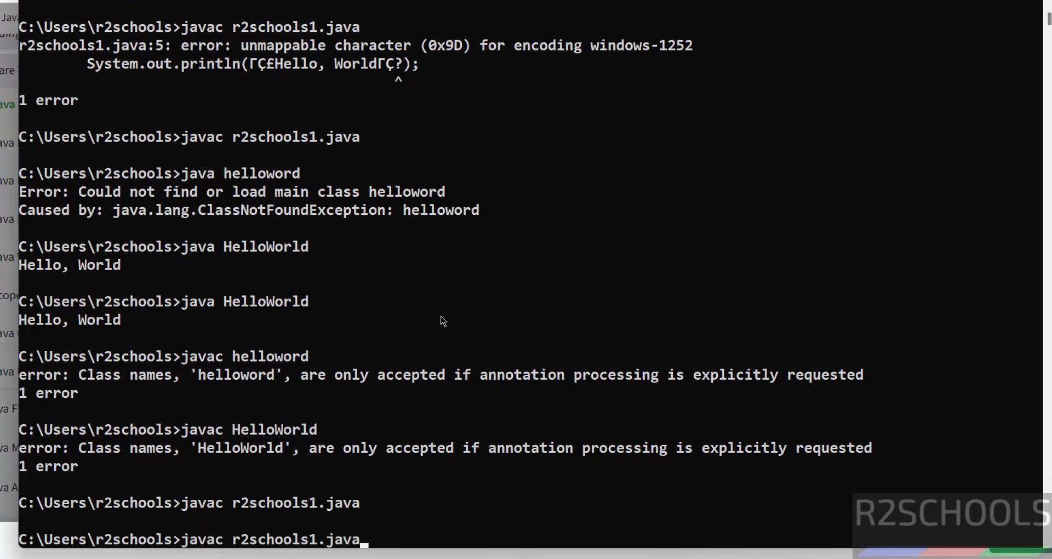
key(Up)
key(Up)
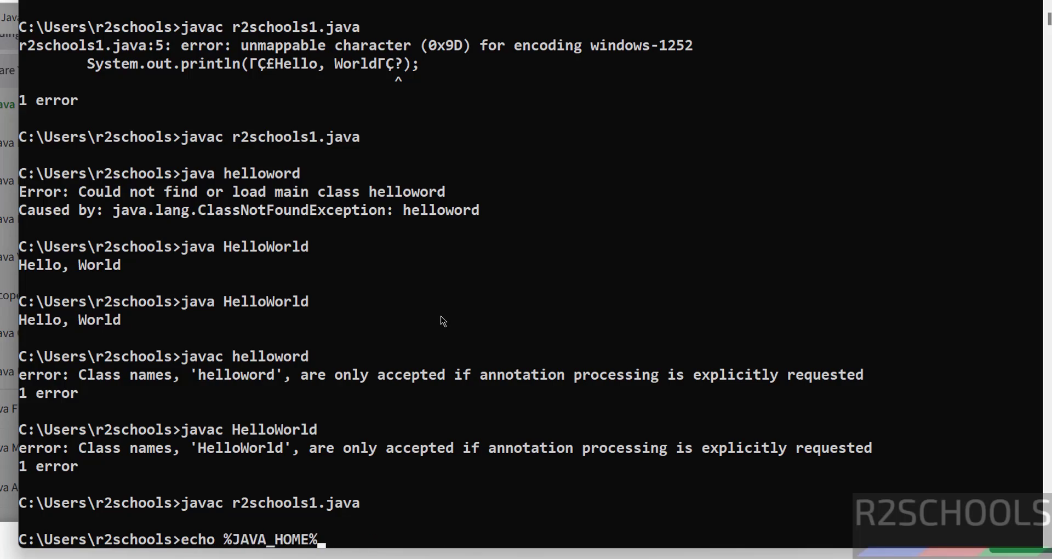
key(Up)
key(Return)
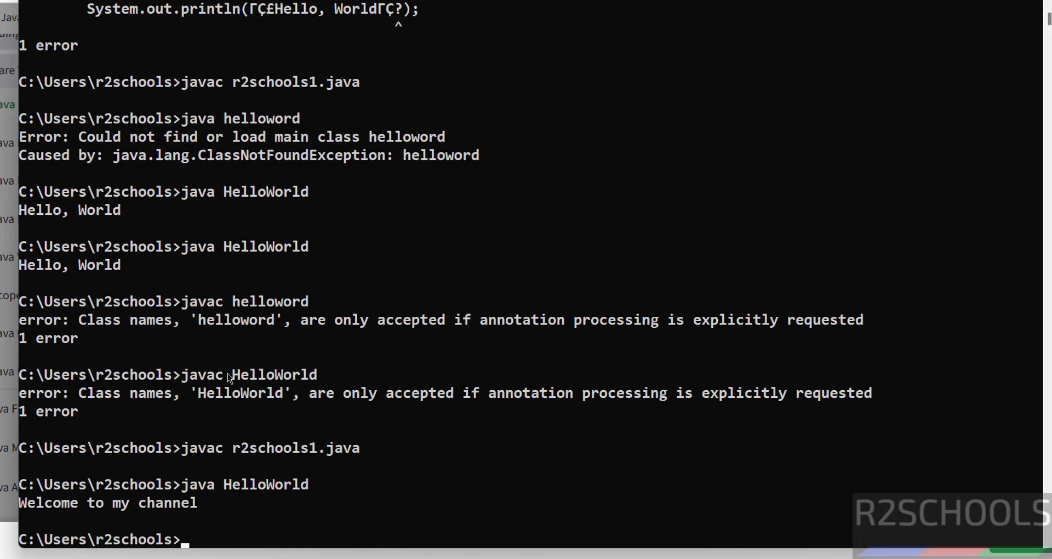